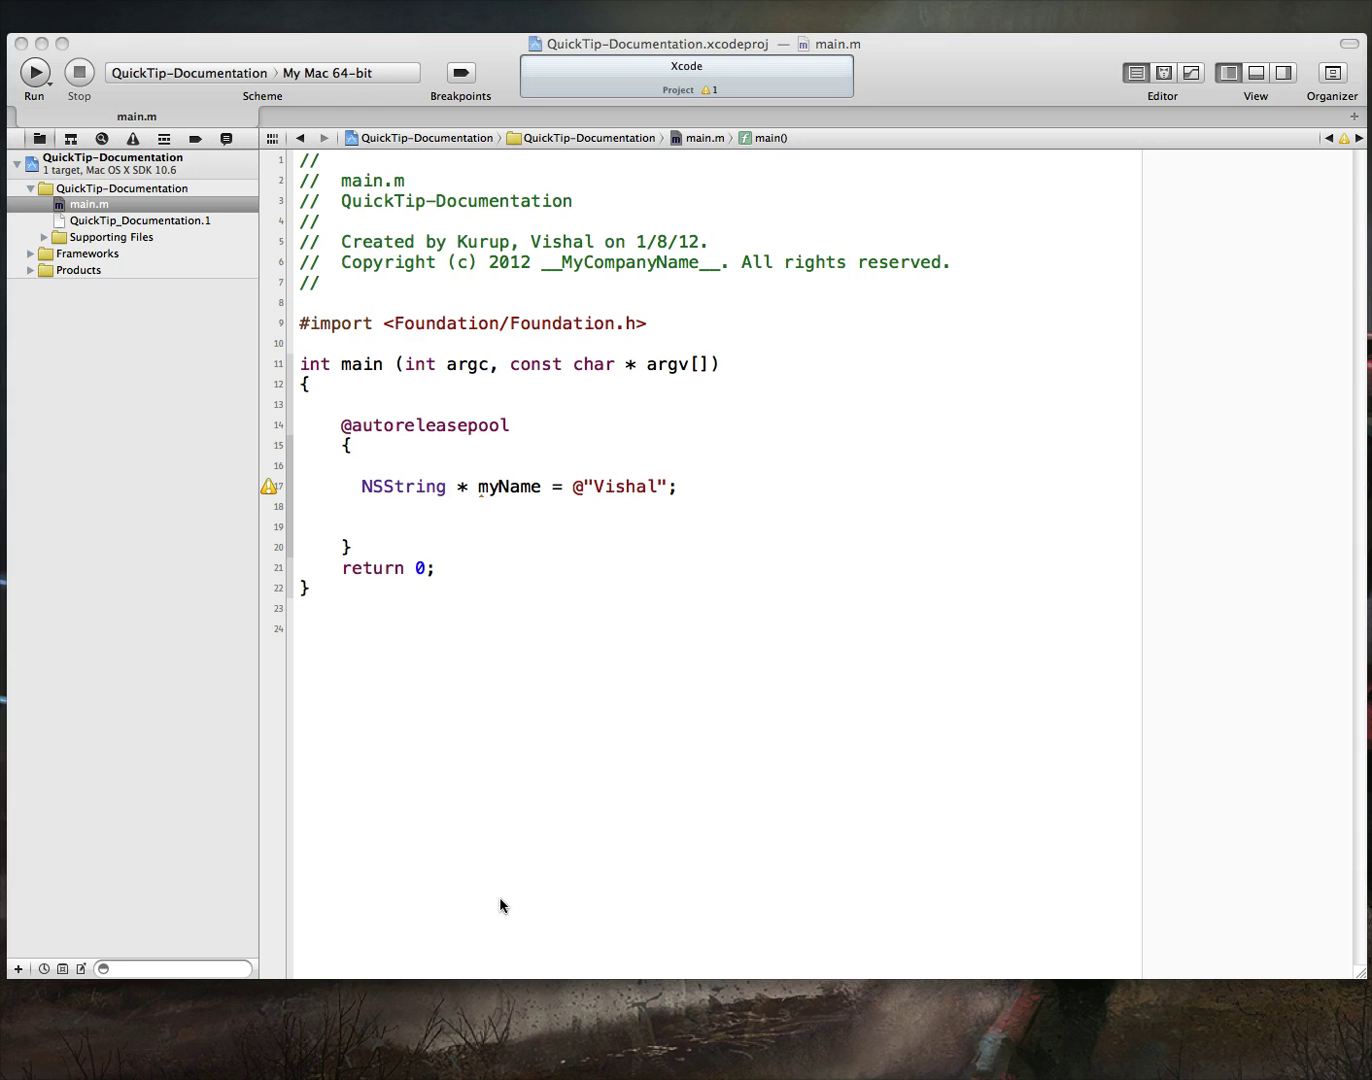
# Step: Select and deselect the Foundation import line and the myName declaration in main.m
pyautogui.click(650, 340)
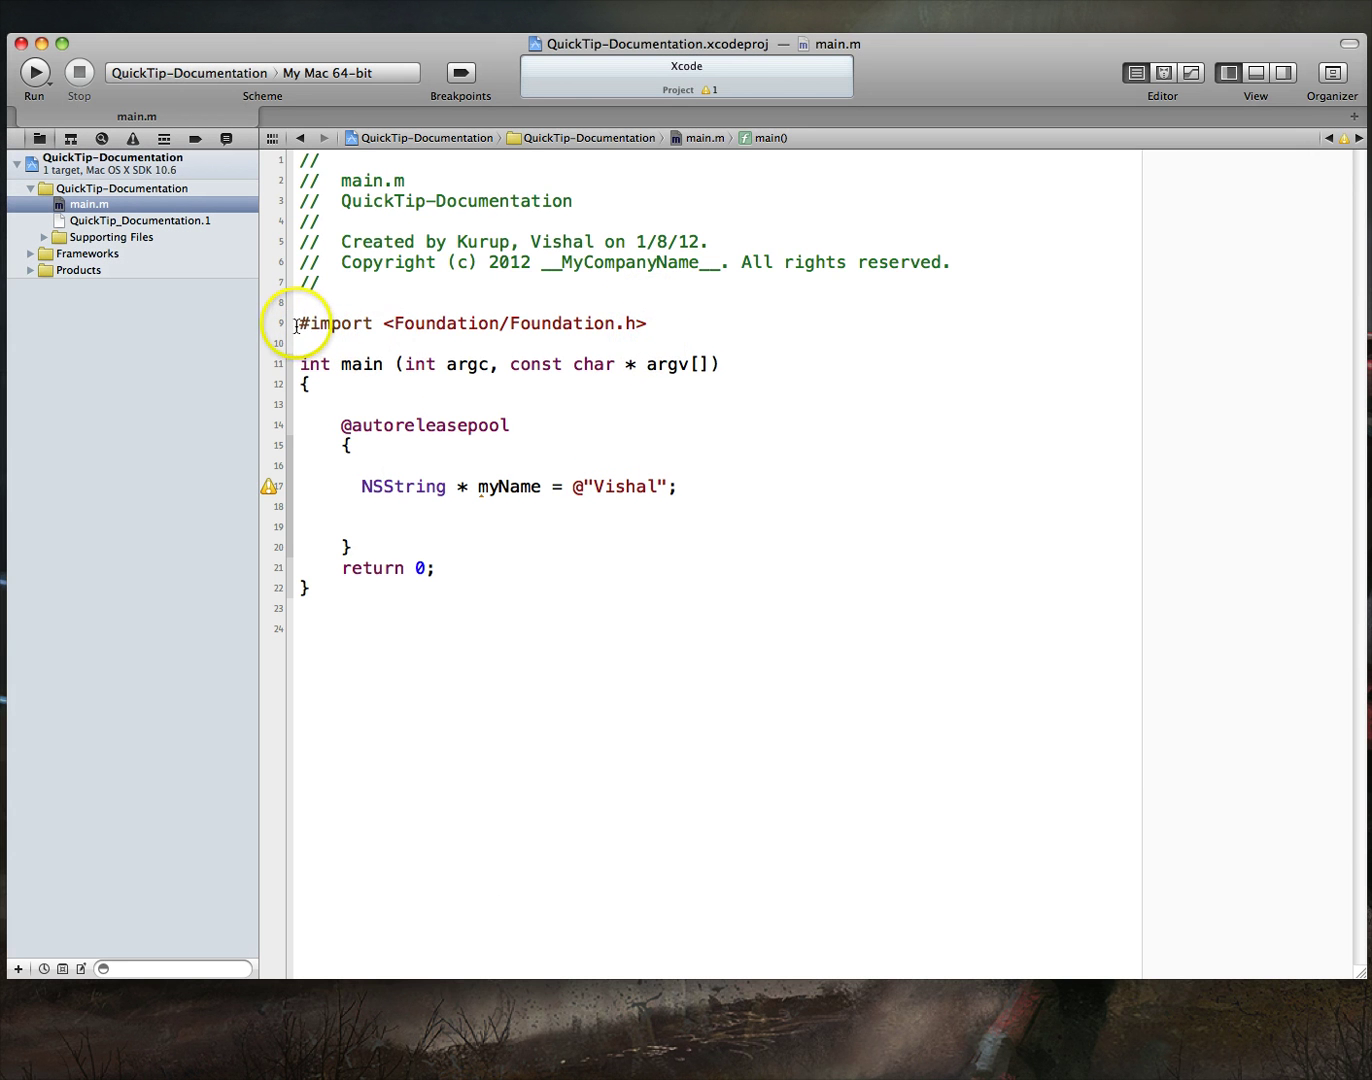
pyautogui.moveTo(299, 323); pyautogui.dragTo(668, 322)
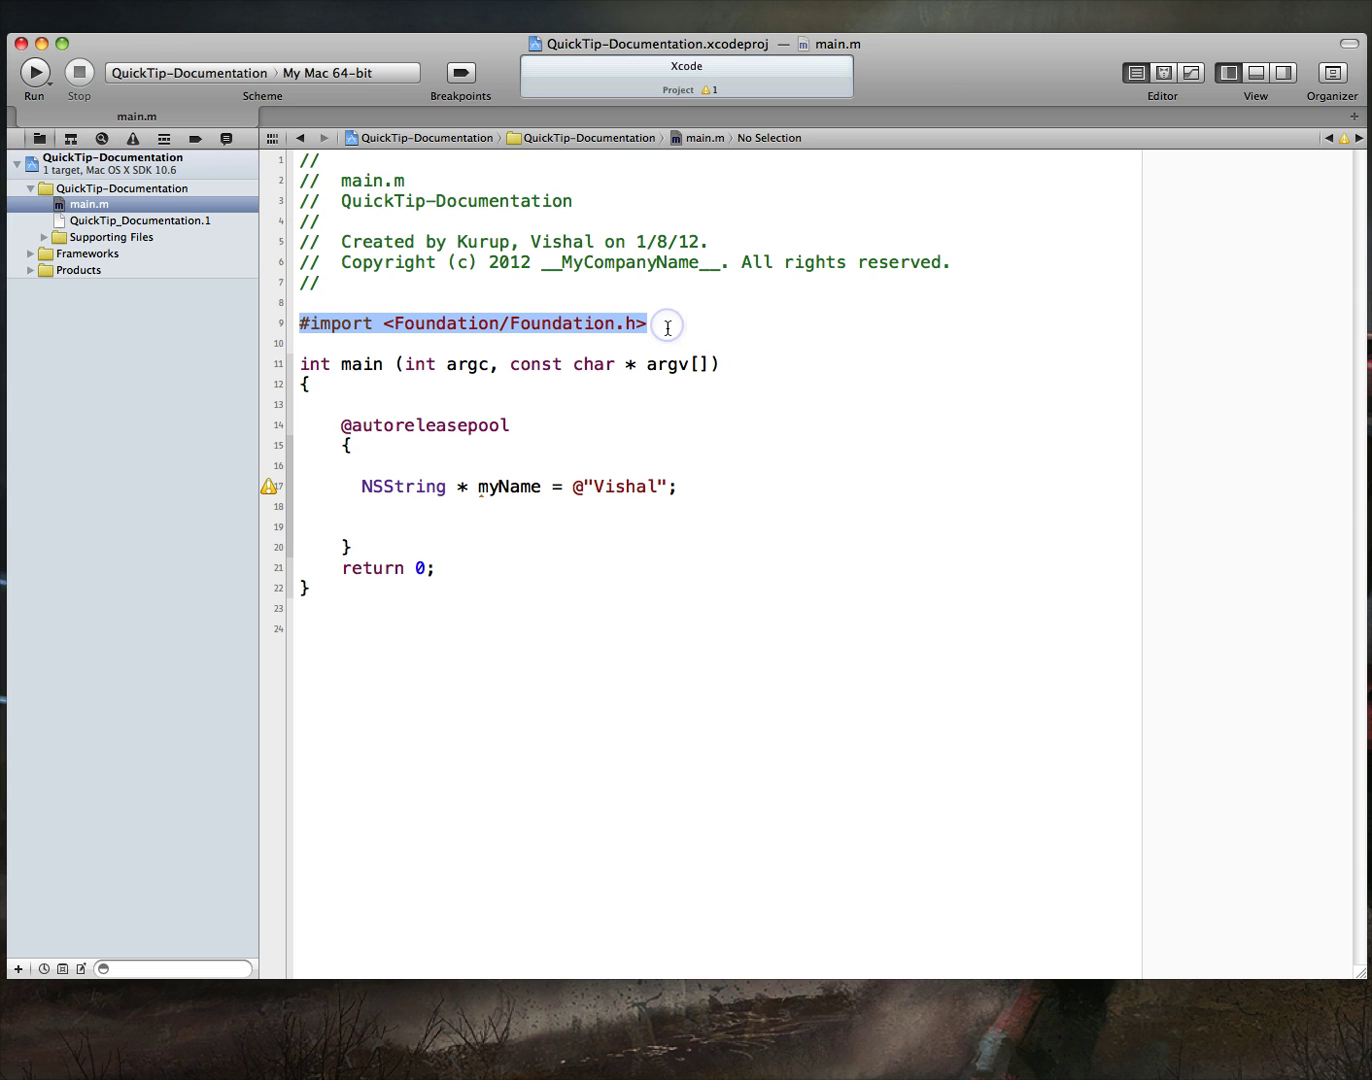
pyautogui.click(568, 544)
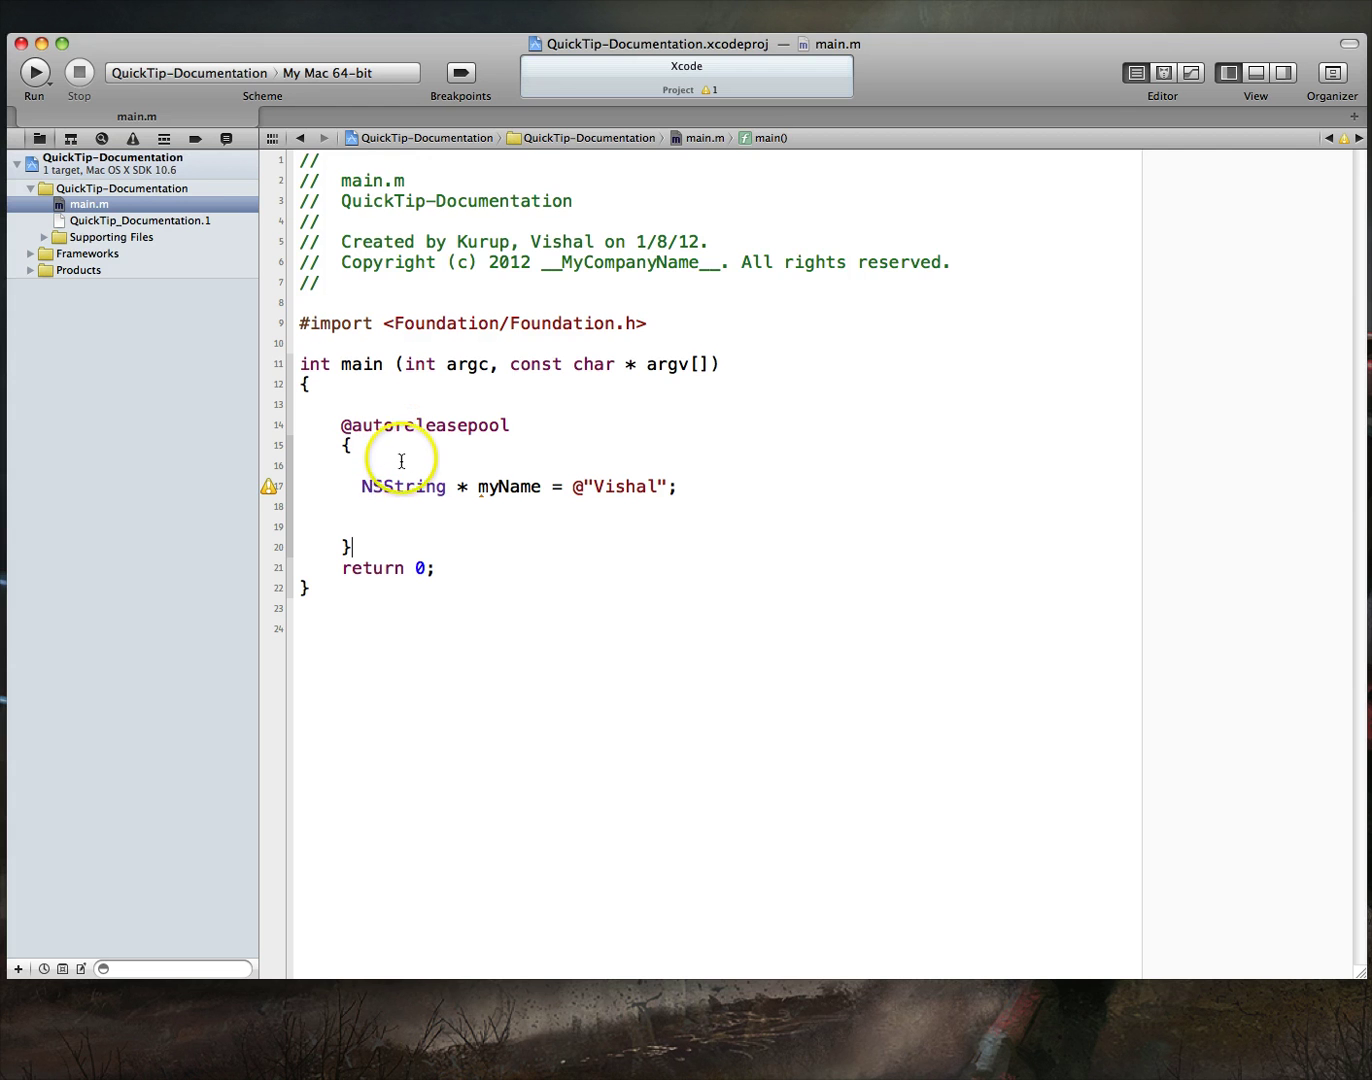
pyautogui.click(363, 485)
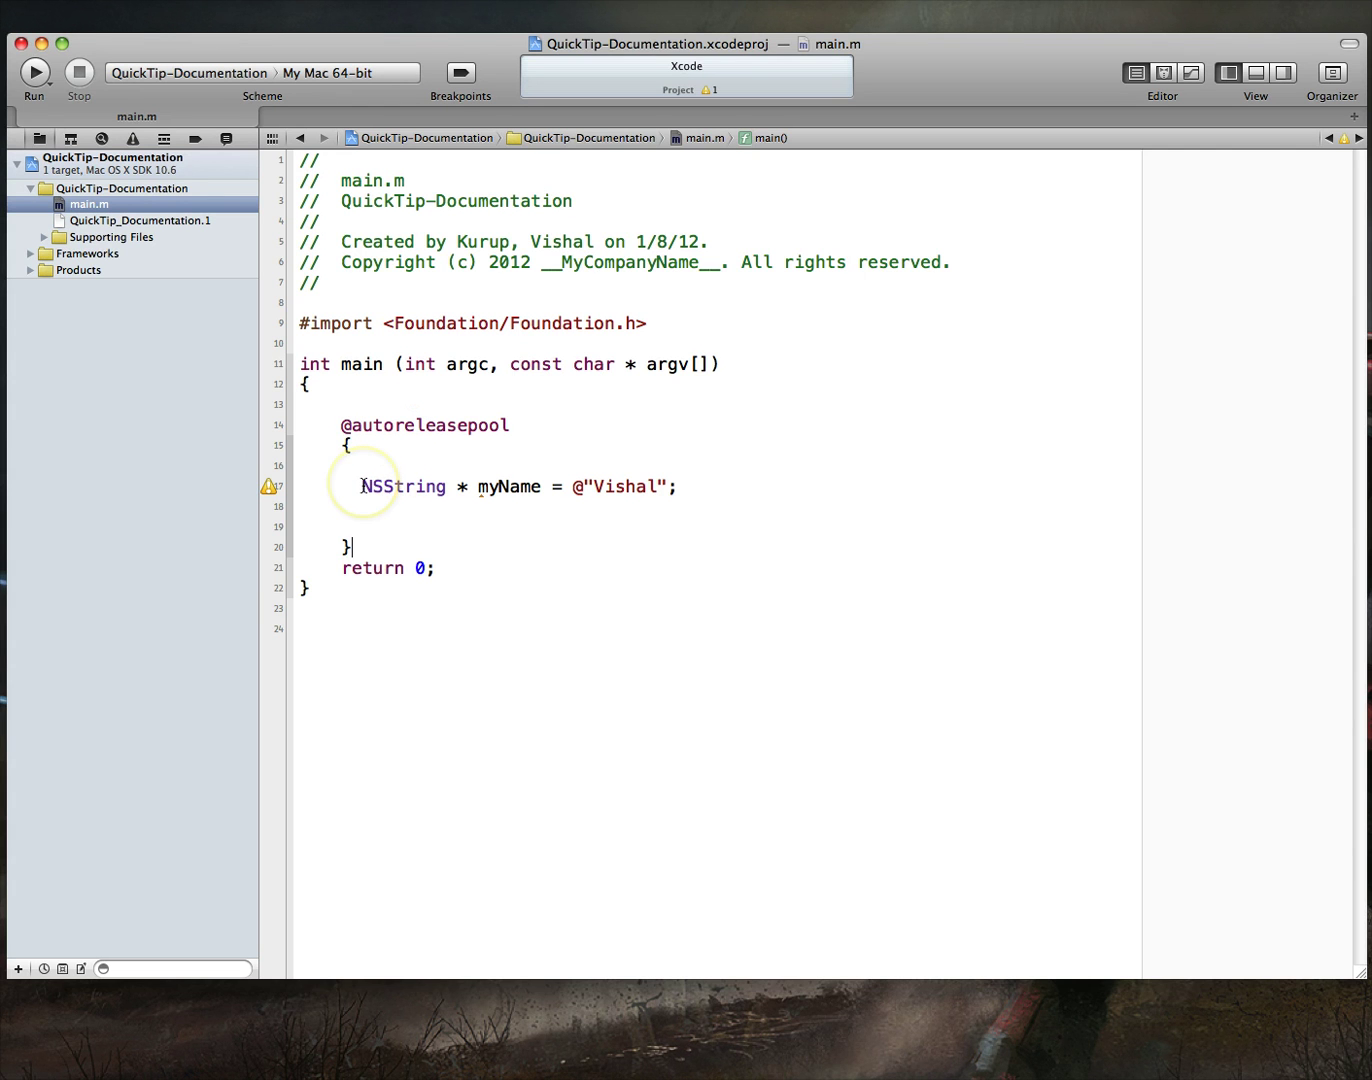
pyautogui.moveTo(363, 486); pyautogui.dragTo(688, 486)
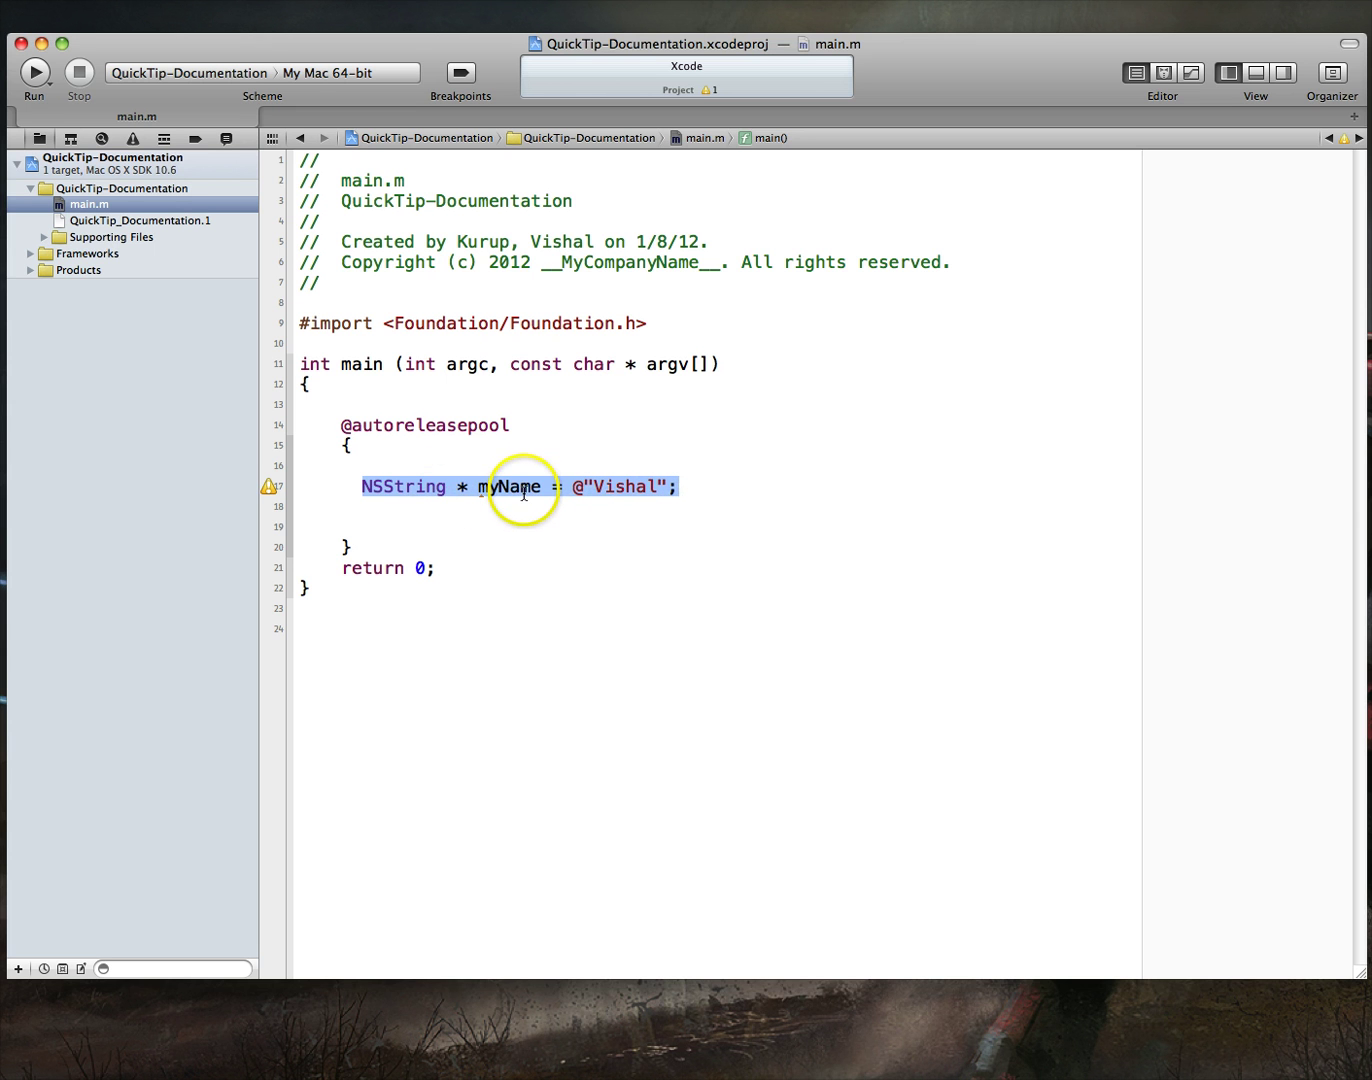
pyautogui.click(489, 493)
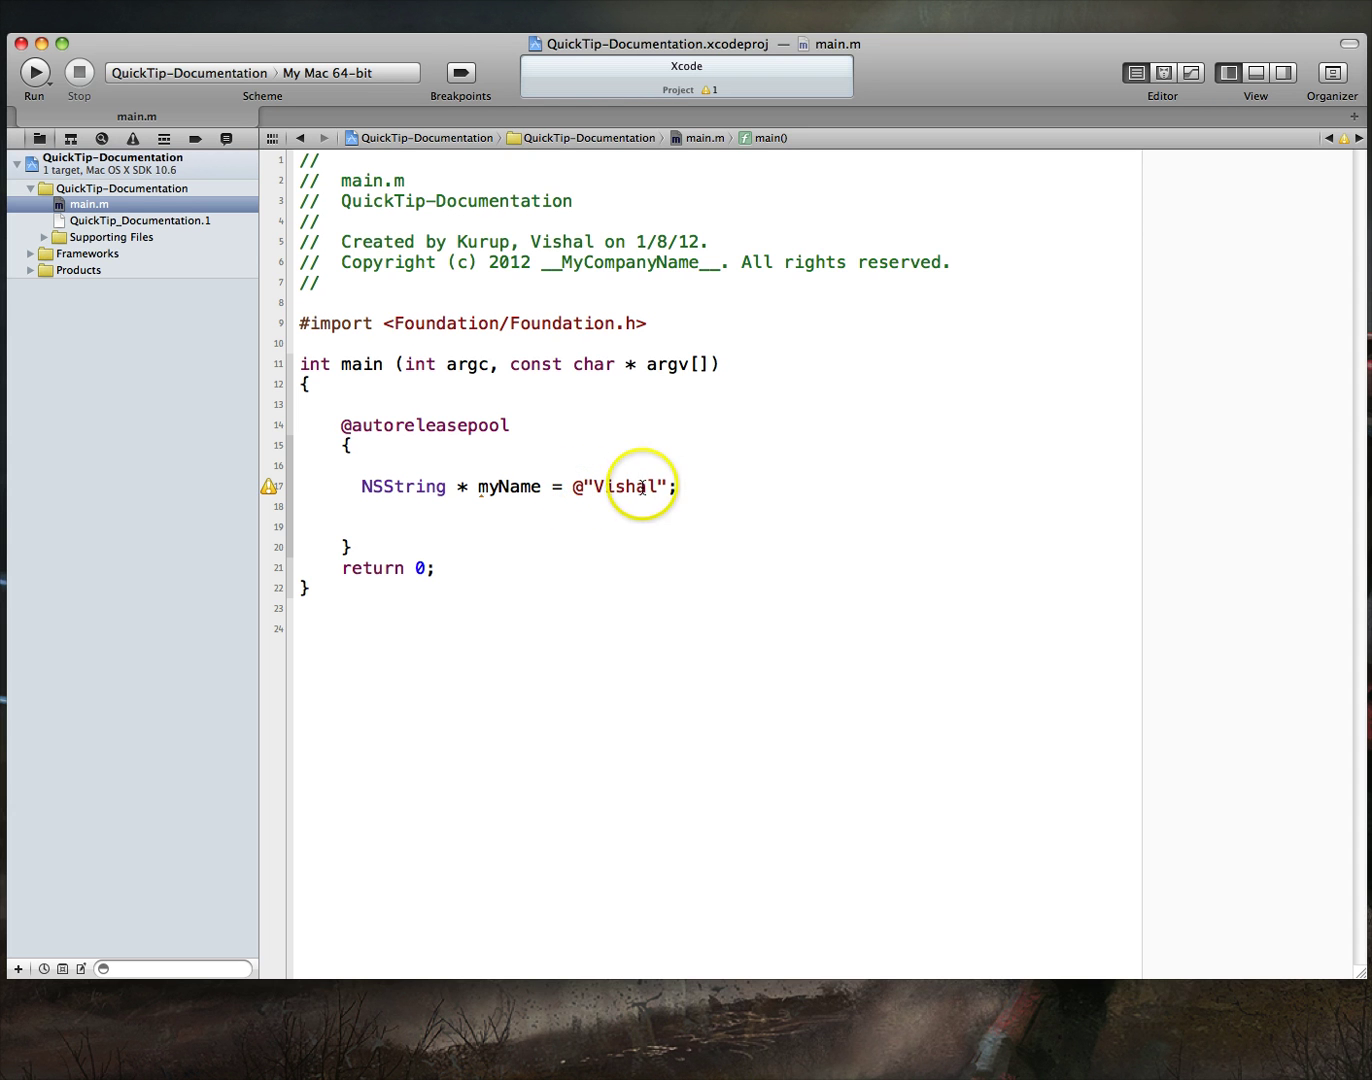
# Step: Place the insertion point inside the word NSString on line 17
pyautogui.click(676, 485)
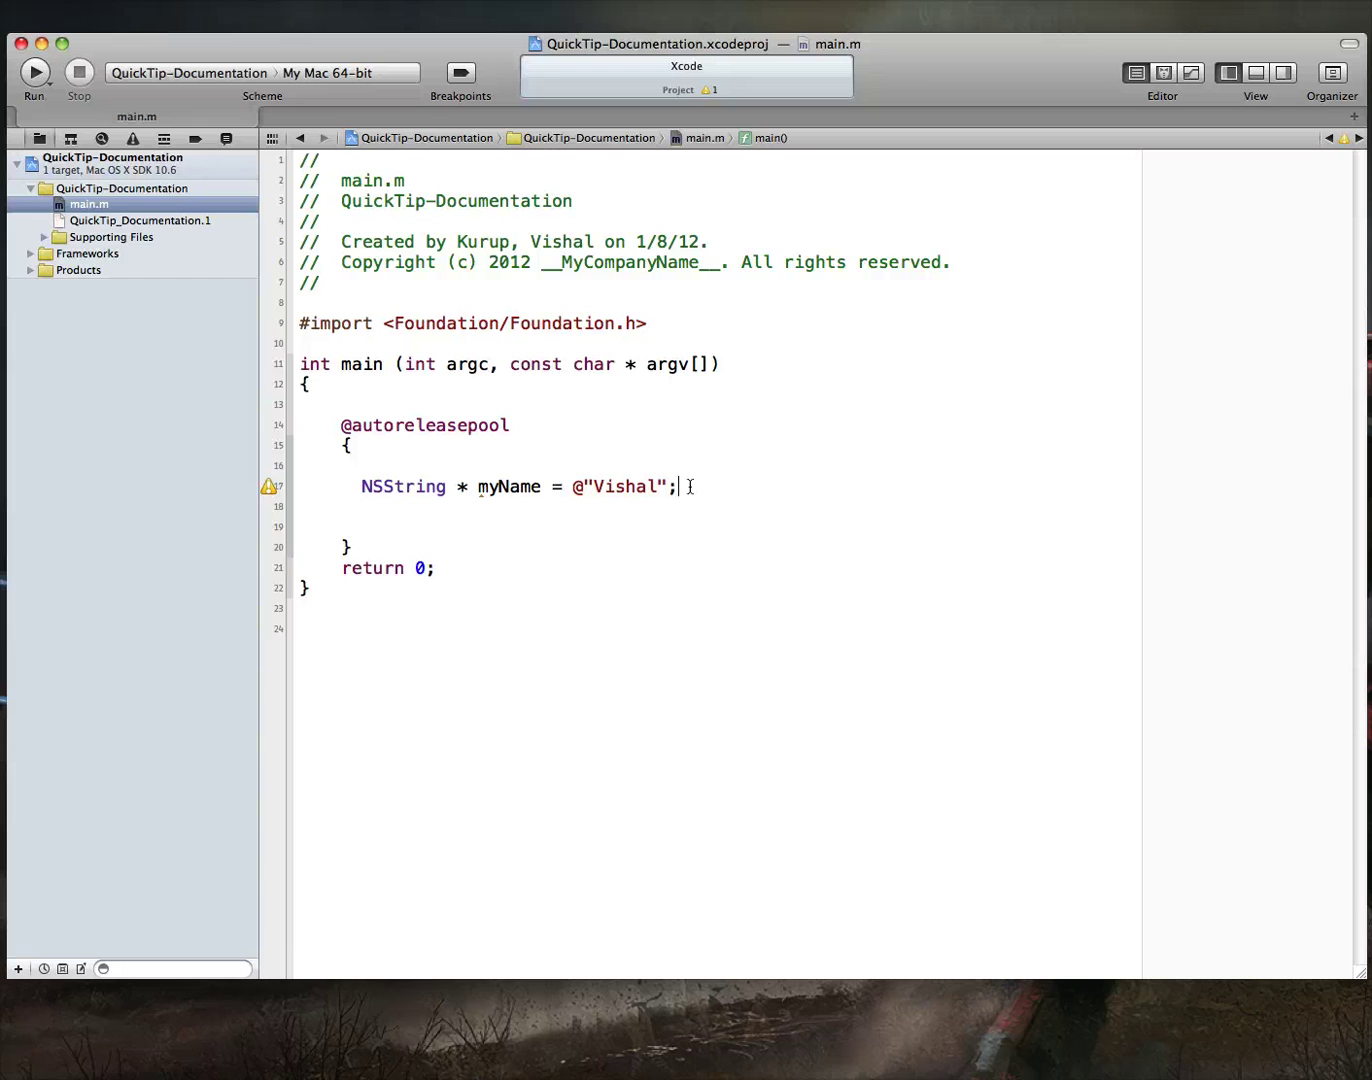
pyautogui.click(684, 489)
pyautogui.click(739, 489)
pyautogui.click(453, 505)
pyautogui.click(390, 486)
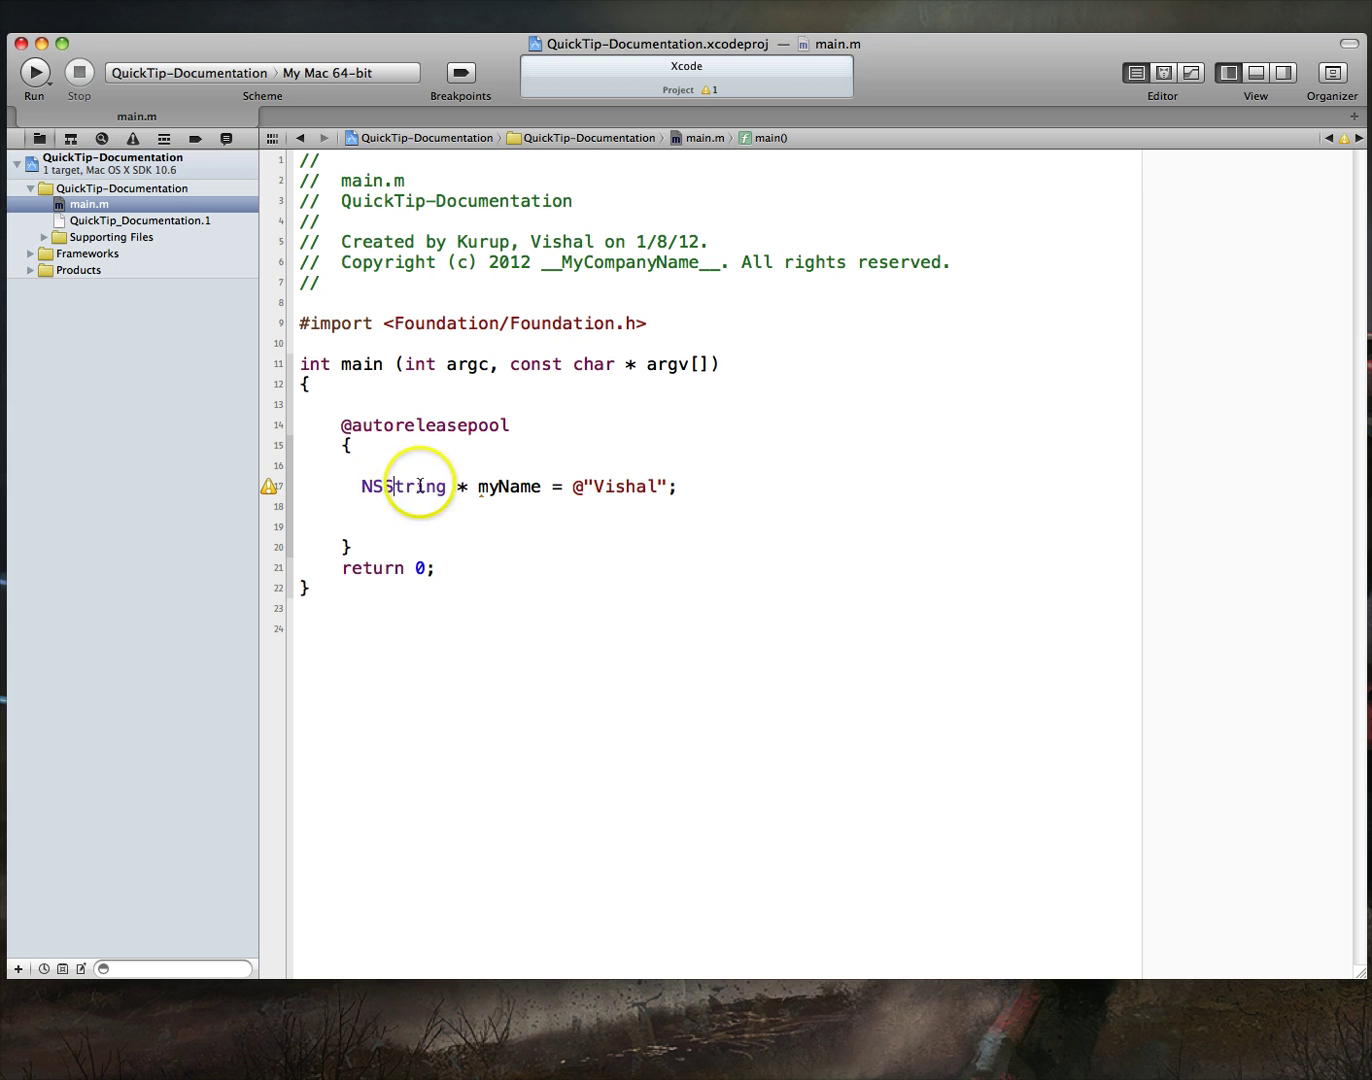
pyautogui.click(394, 485)
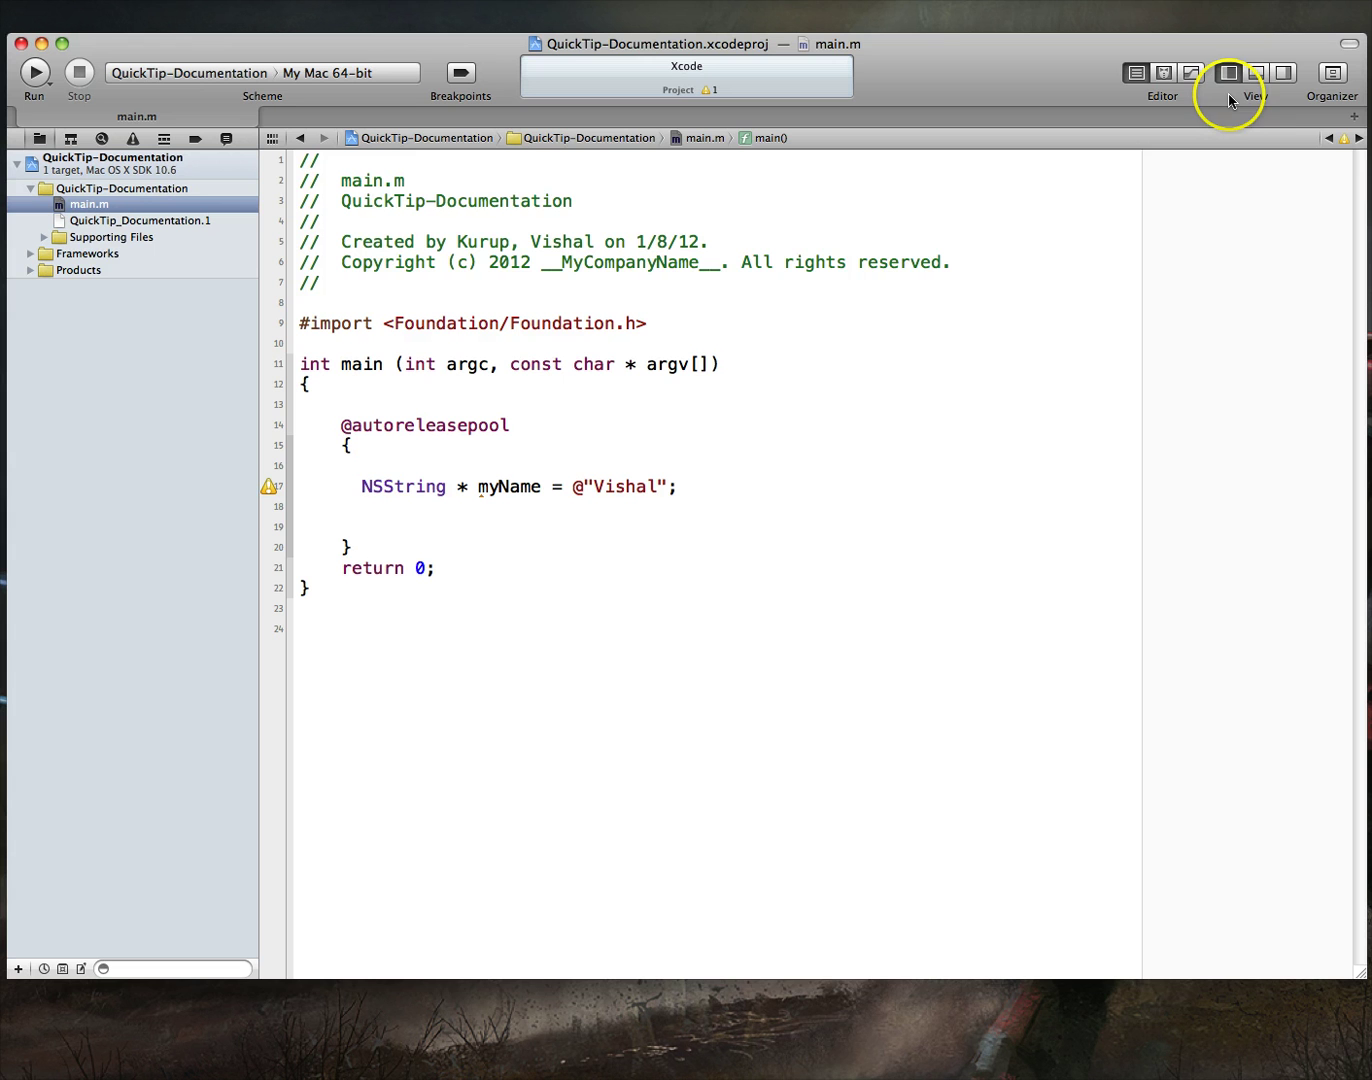
# Step: Show the Quick Help inspector with NSString's summary and Class Reference link
pyautogui.click(1290, 81)
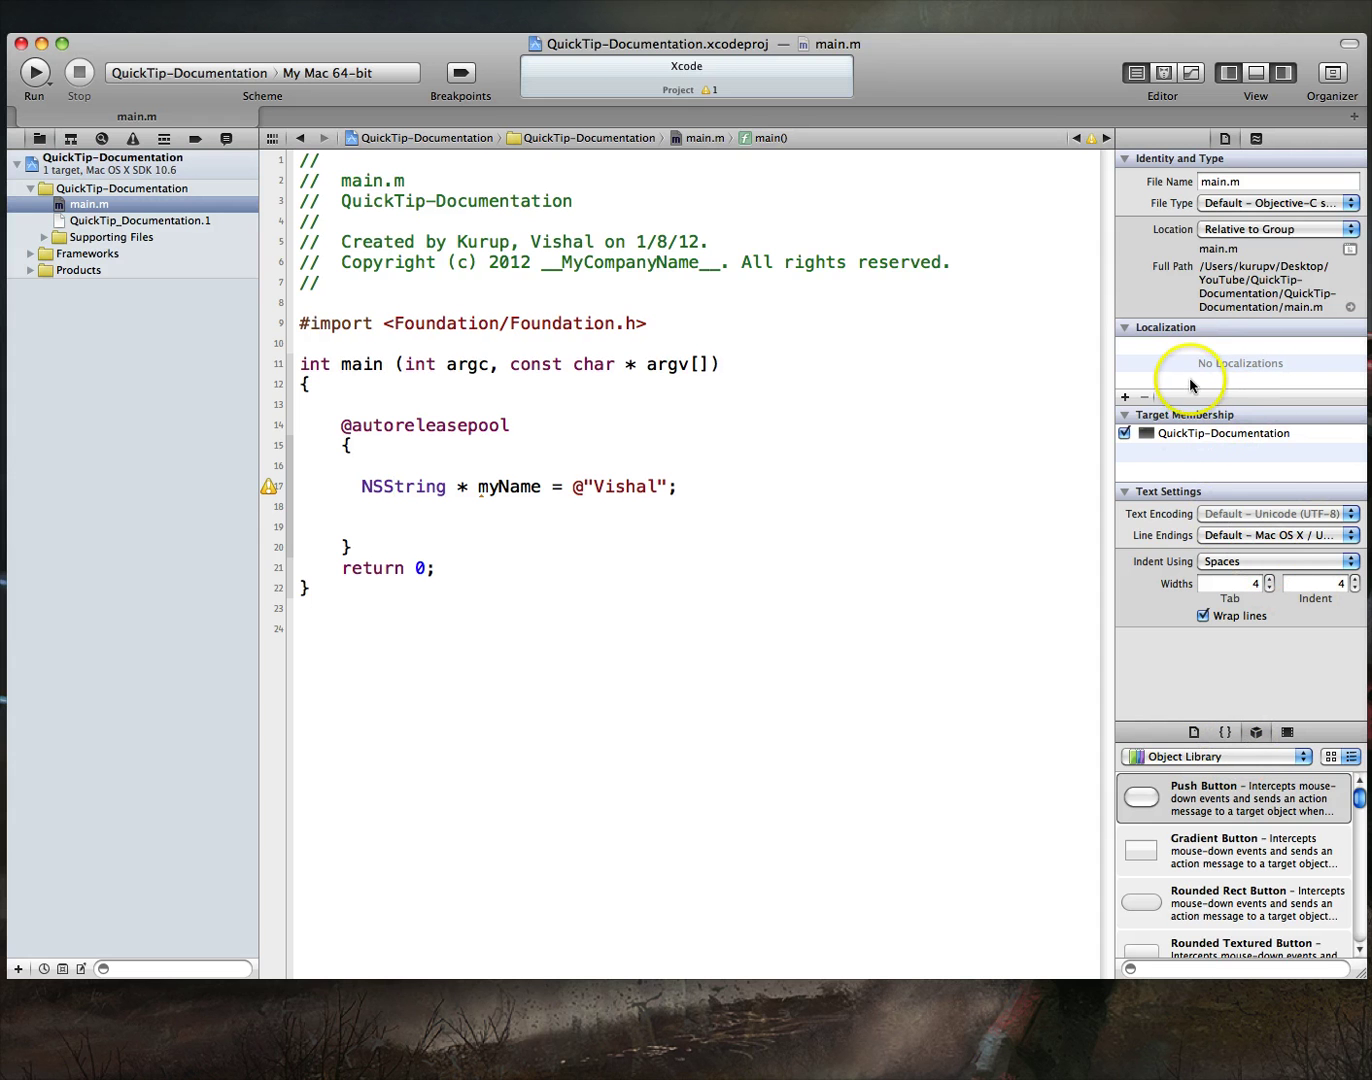
pyautogui.click(1257, 146)
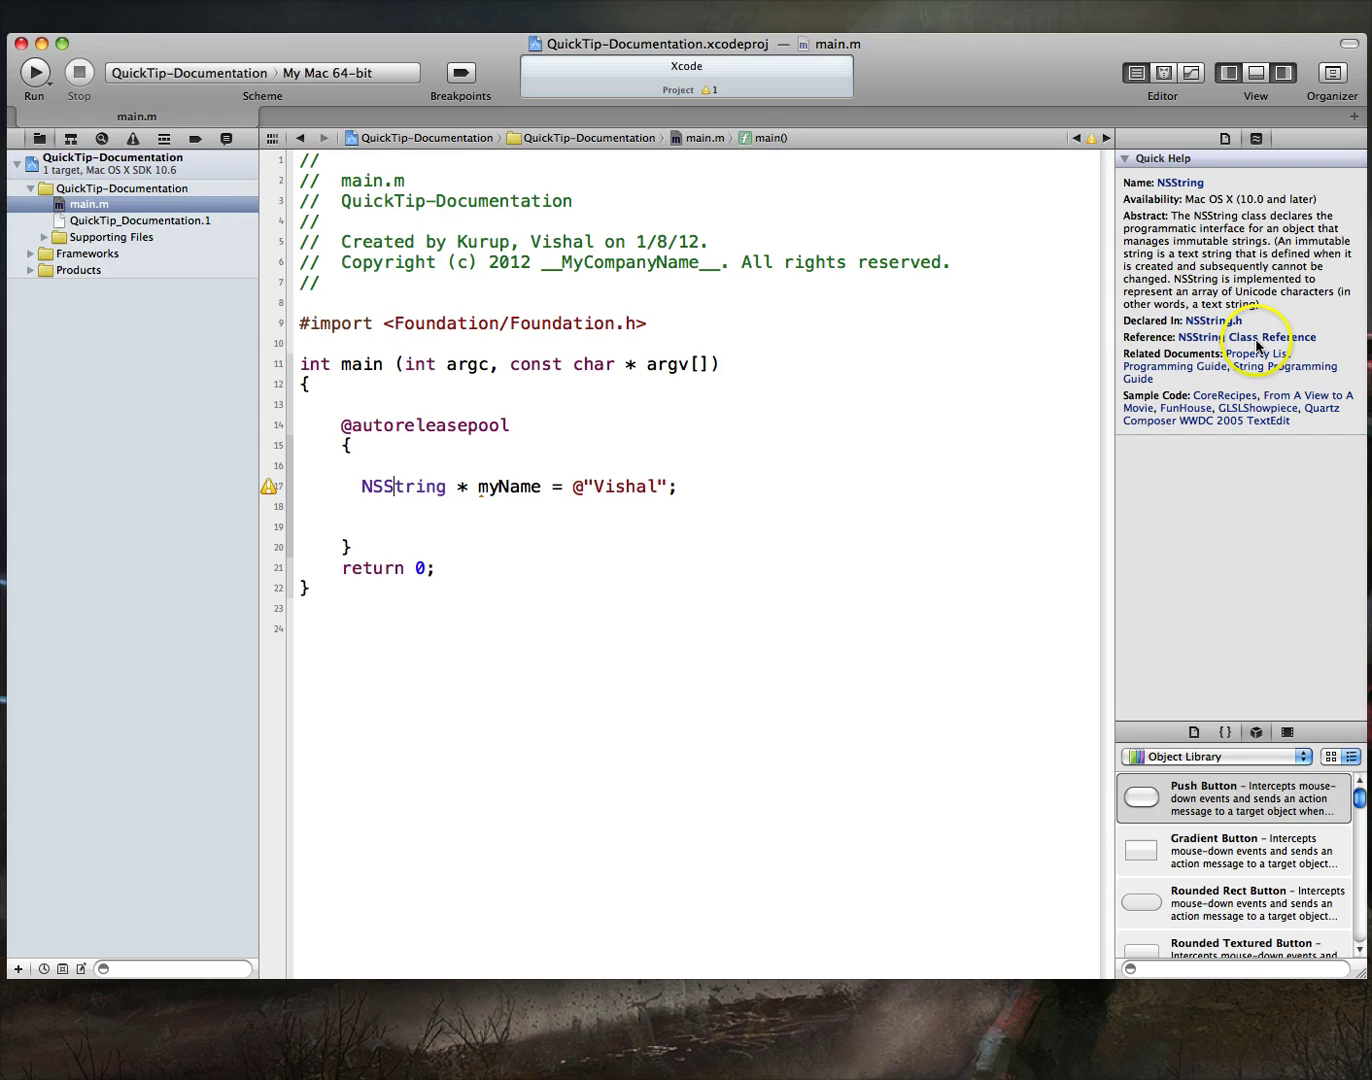
pyautogui.click(1312, 350)
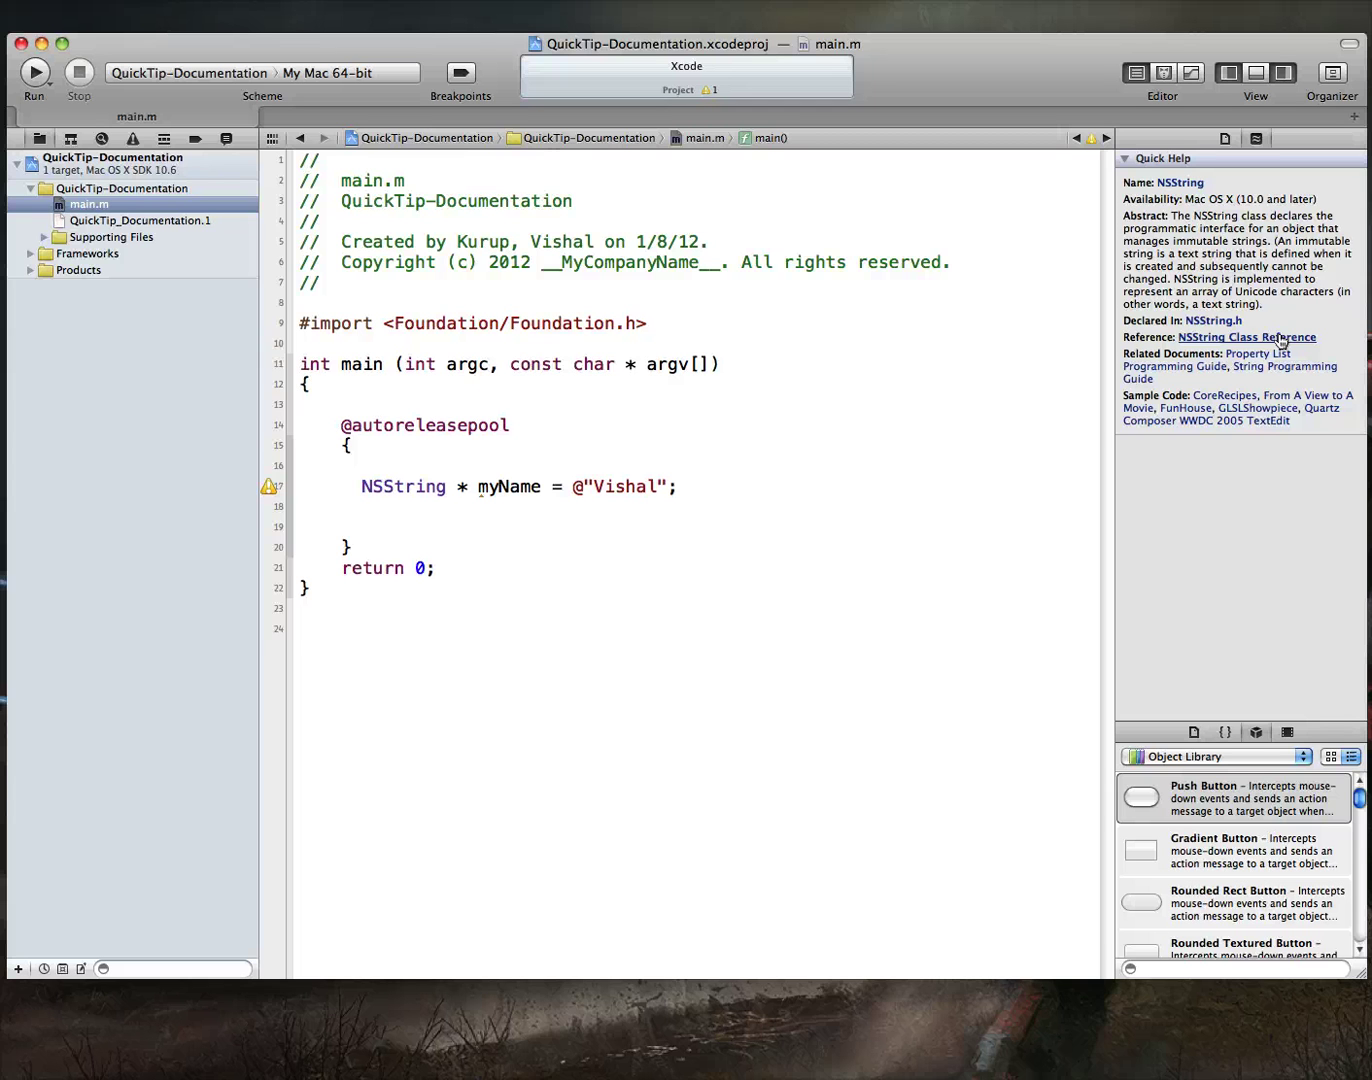
pyautogui.click(991, 374)
# Step: Hide the Utilities panel and put the cursor back on NSString in line 17
pyautogui.click(1285, 72)
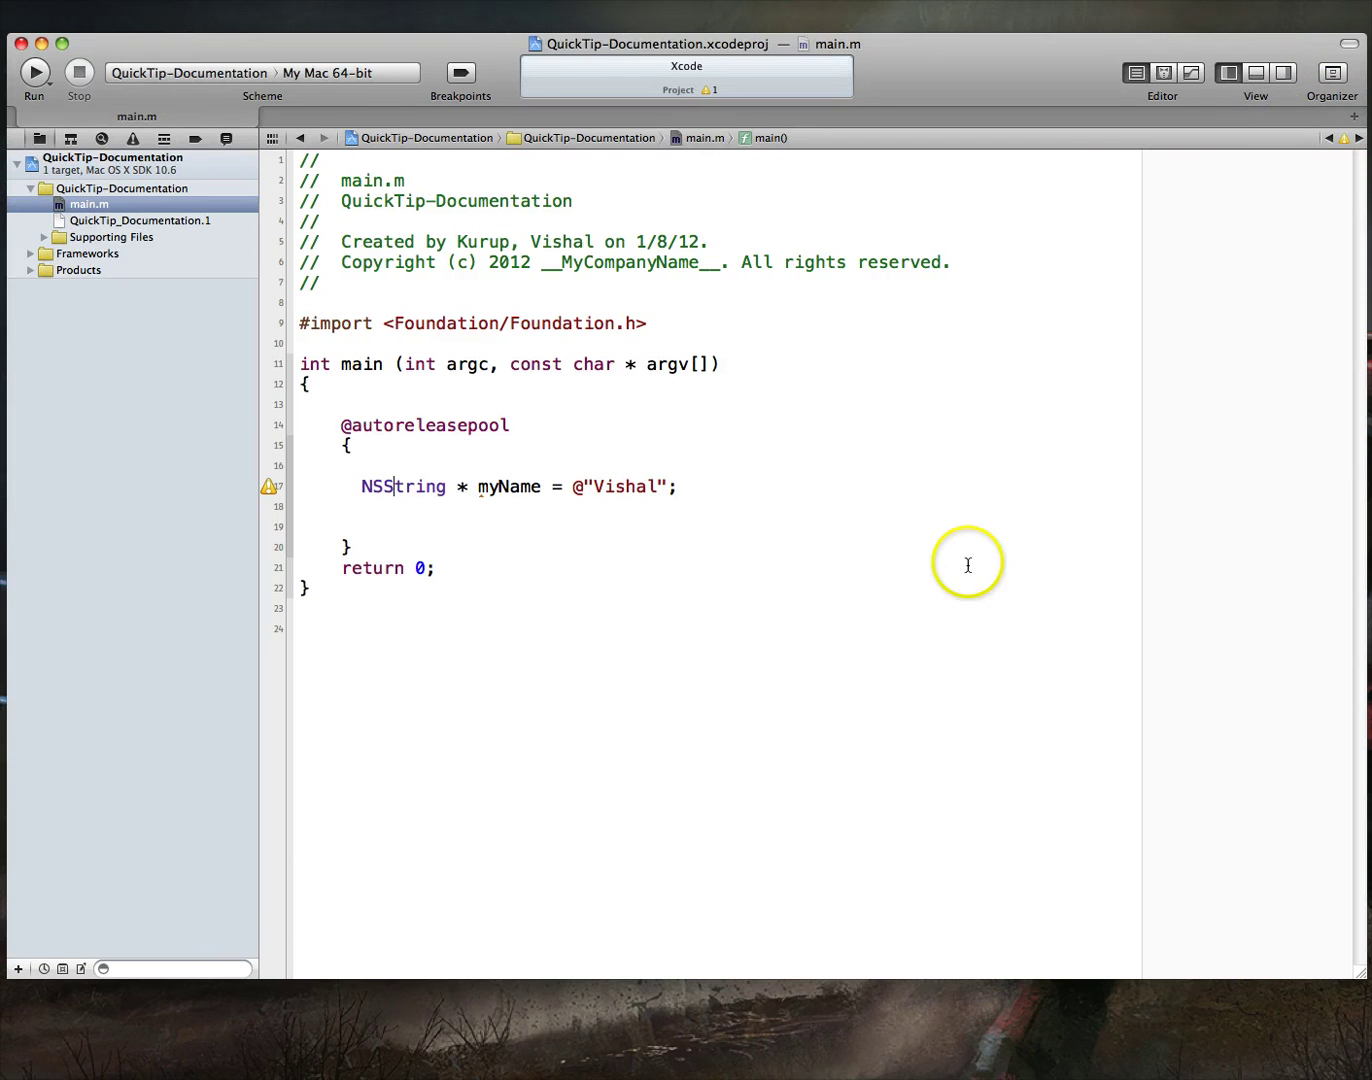
pyautogui.click(611, 592)
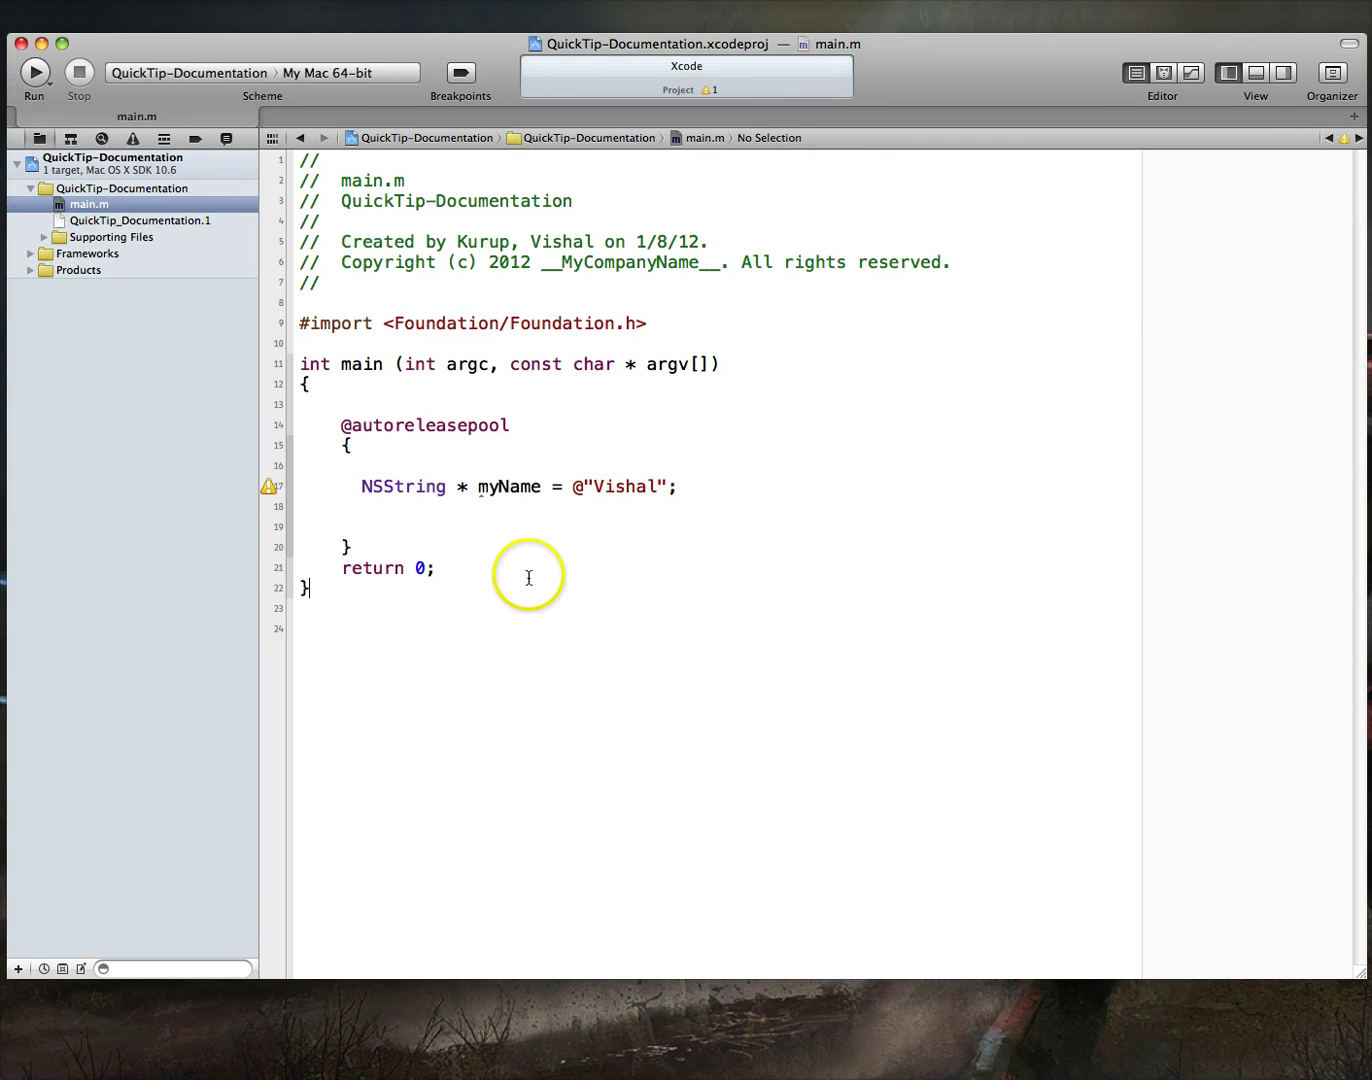
pyautogui.click(397, 485)
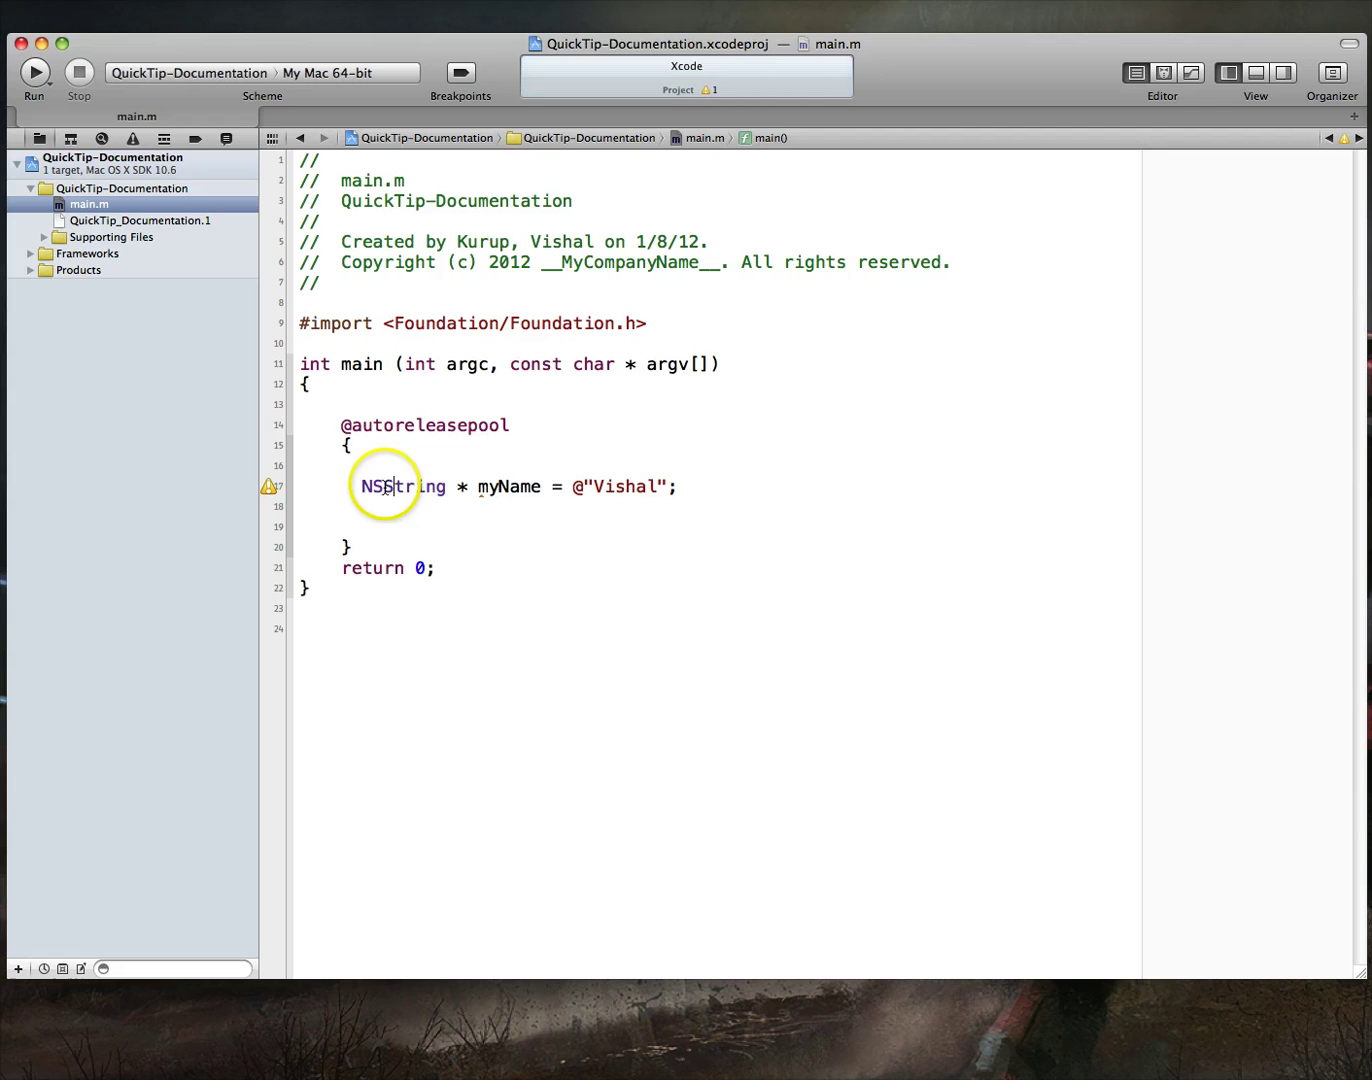
pyautogui.click(391, 484)
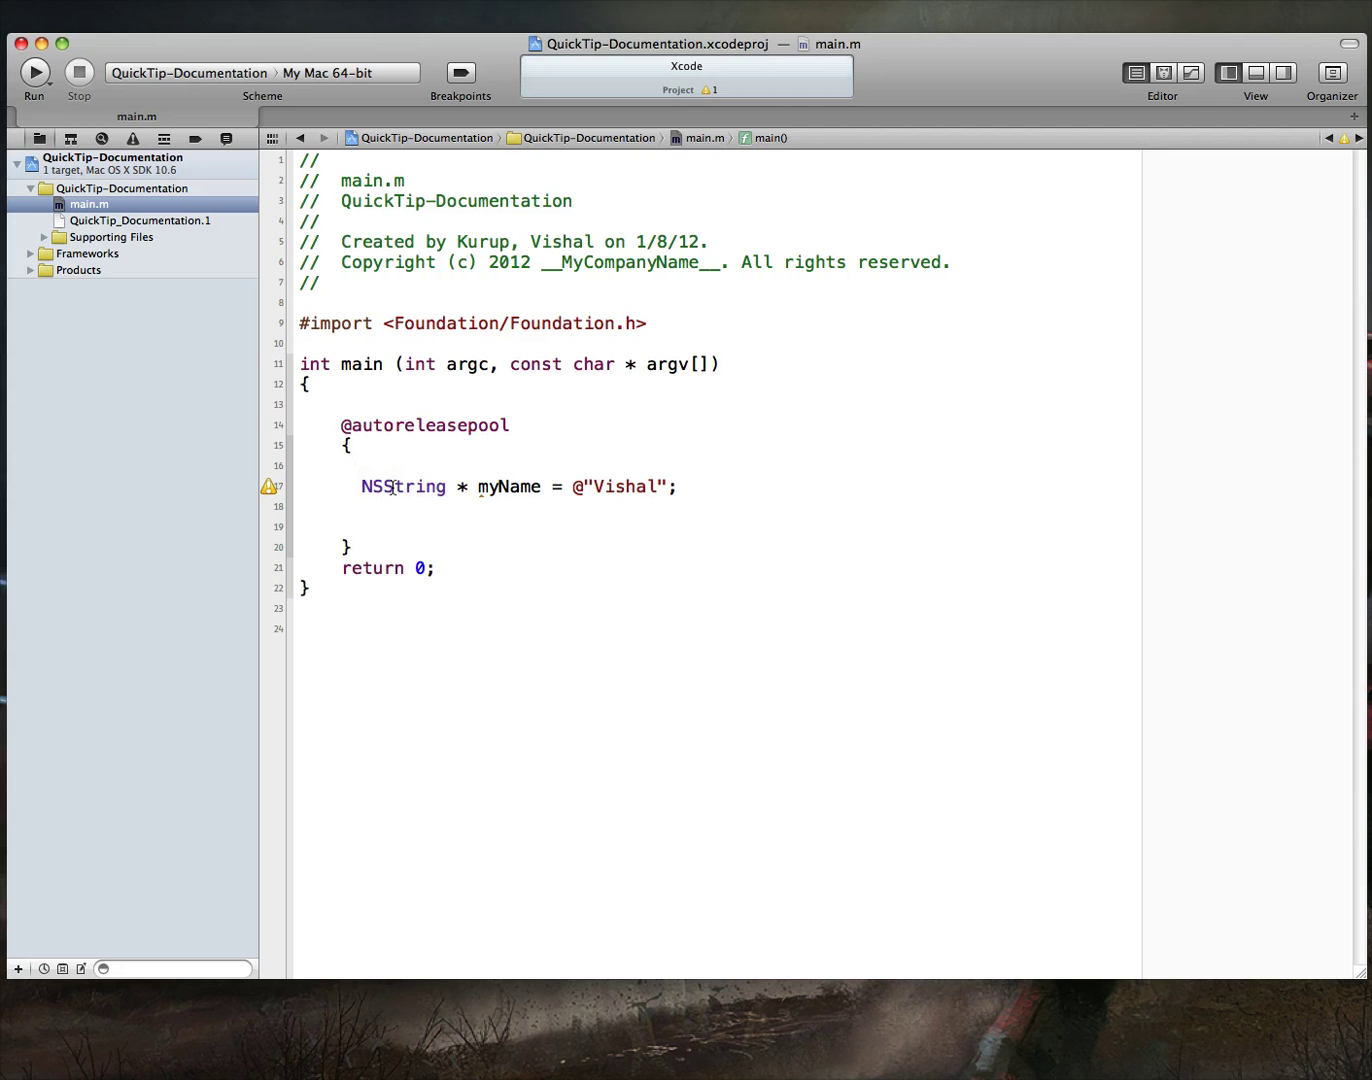
# Step: Option-click NSString for its inline Quick Help popover, then dismiss it
pyautogui.press('alt')
pyautogui.keyDown('alt'); pyautogui.click(403, 488); pyautogui.keyUp('alt')
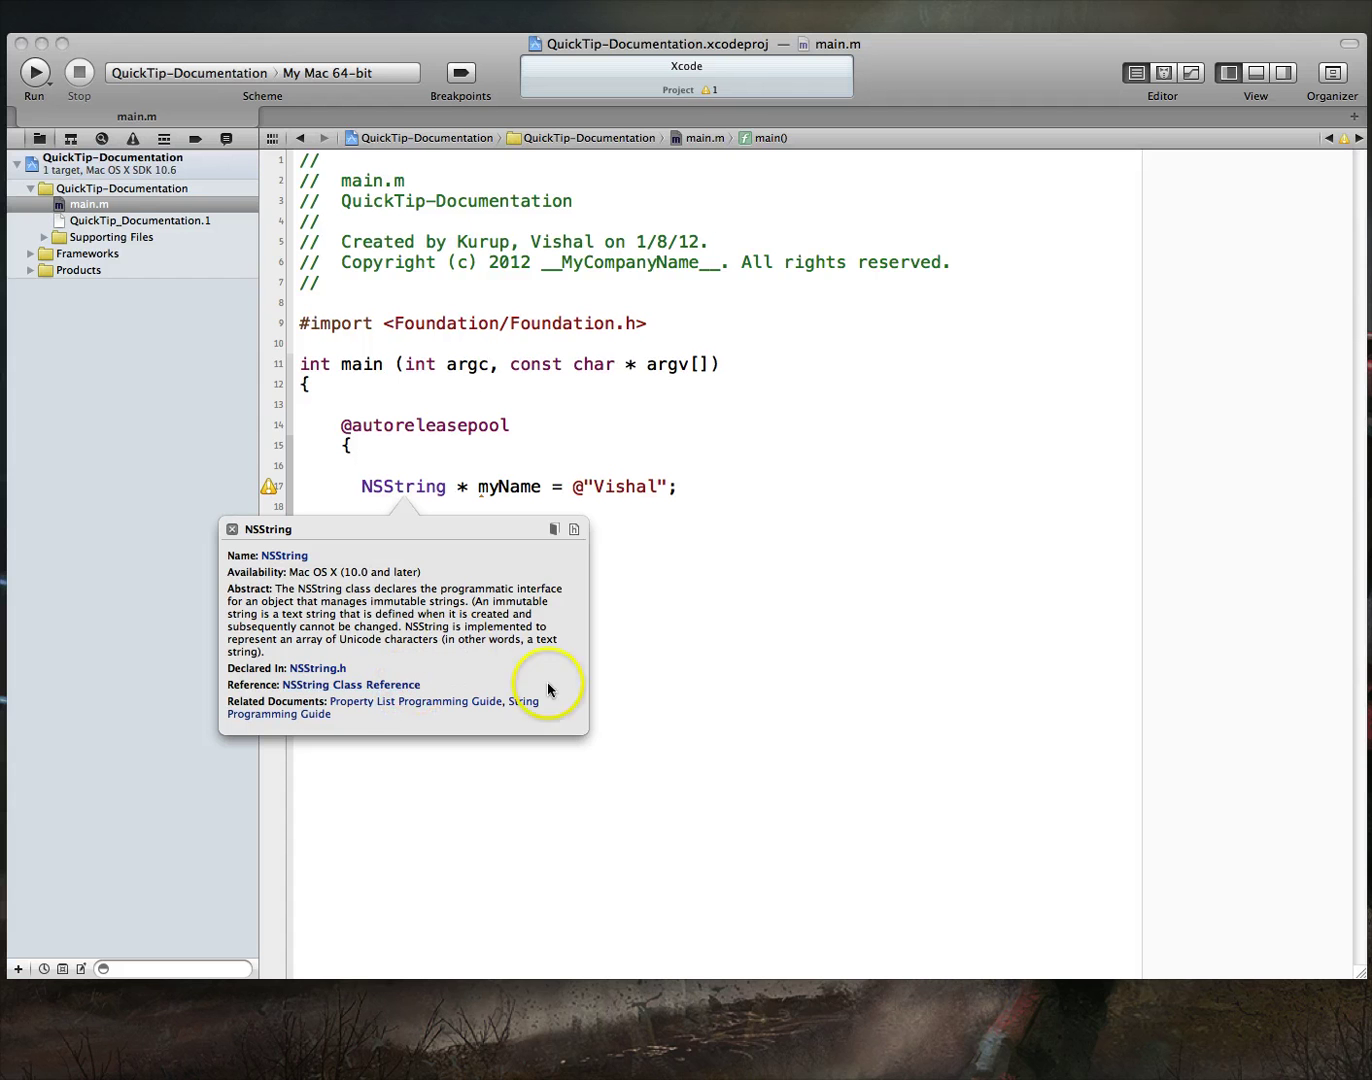
pyautogui.click(231, 529)
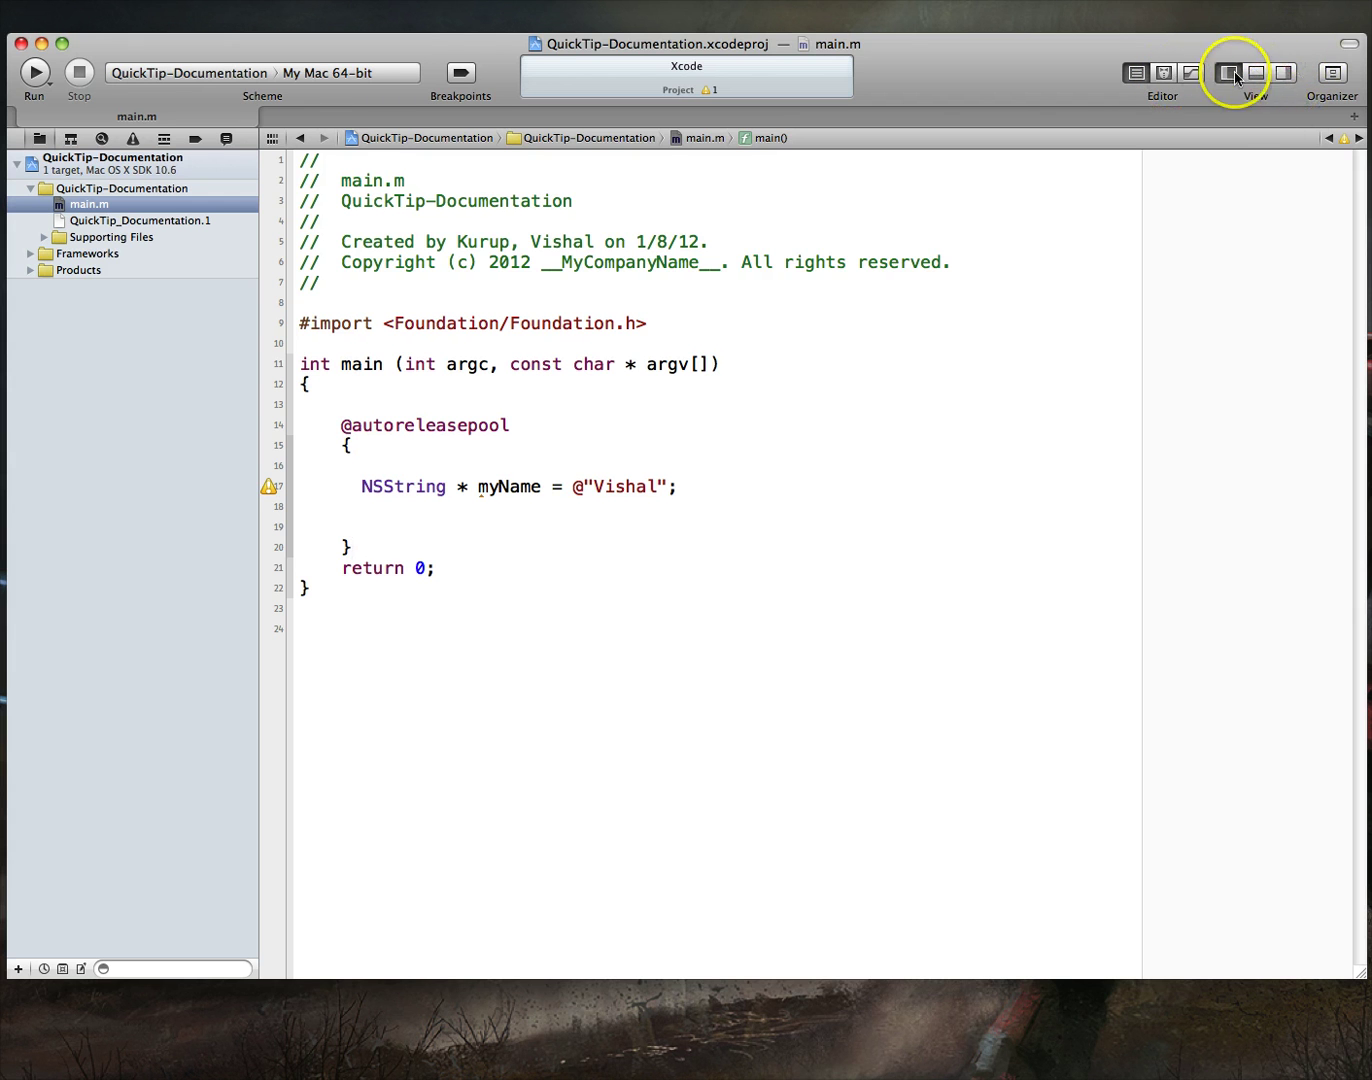
# Step: Open the NSString Class Reference in the documentation browser and view the uppercaseString entry
pyautogui.click(1335, 75)
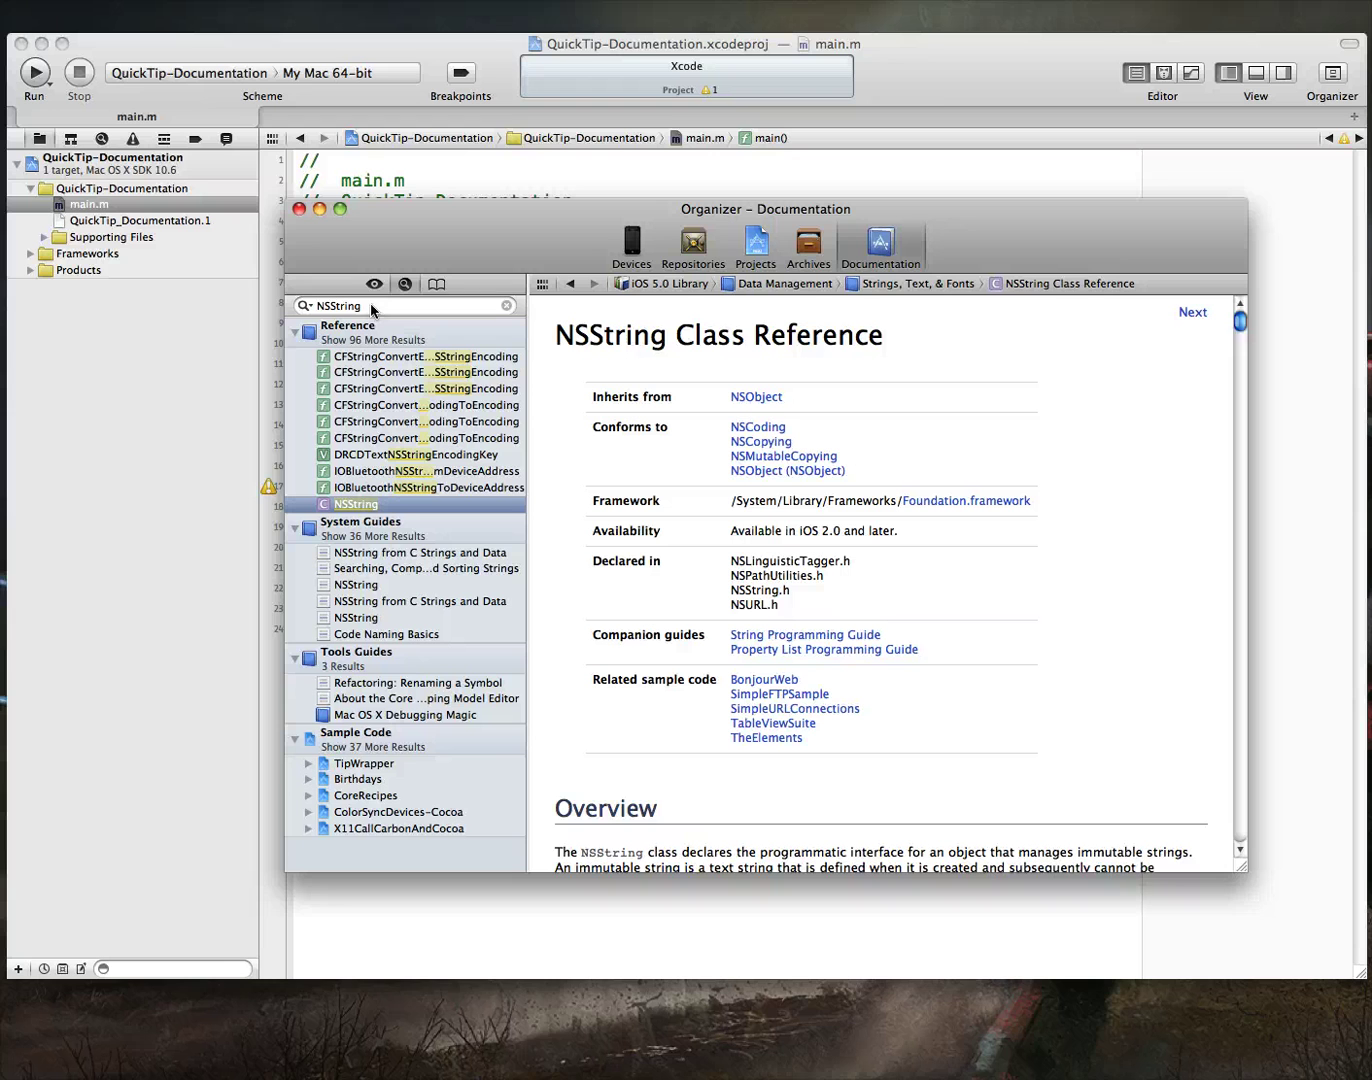
pyautogui.click(372, 308)
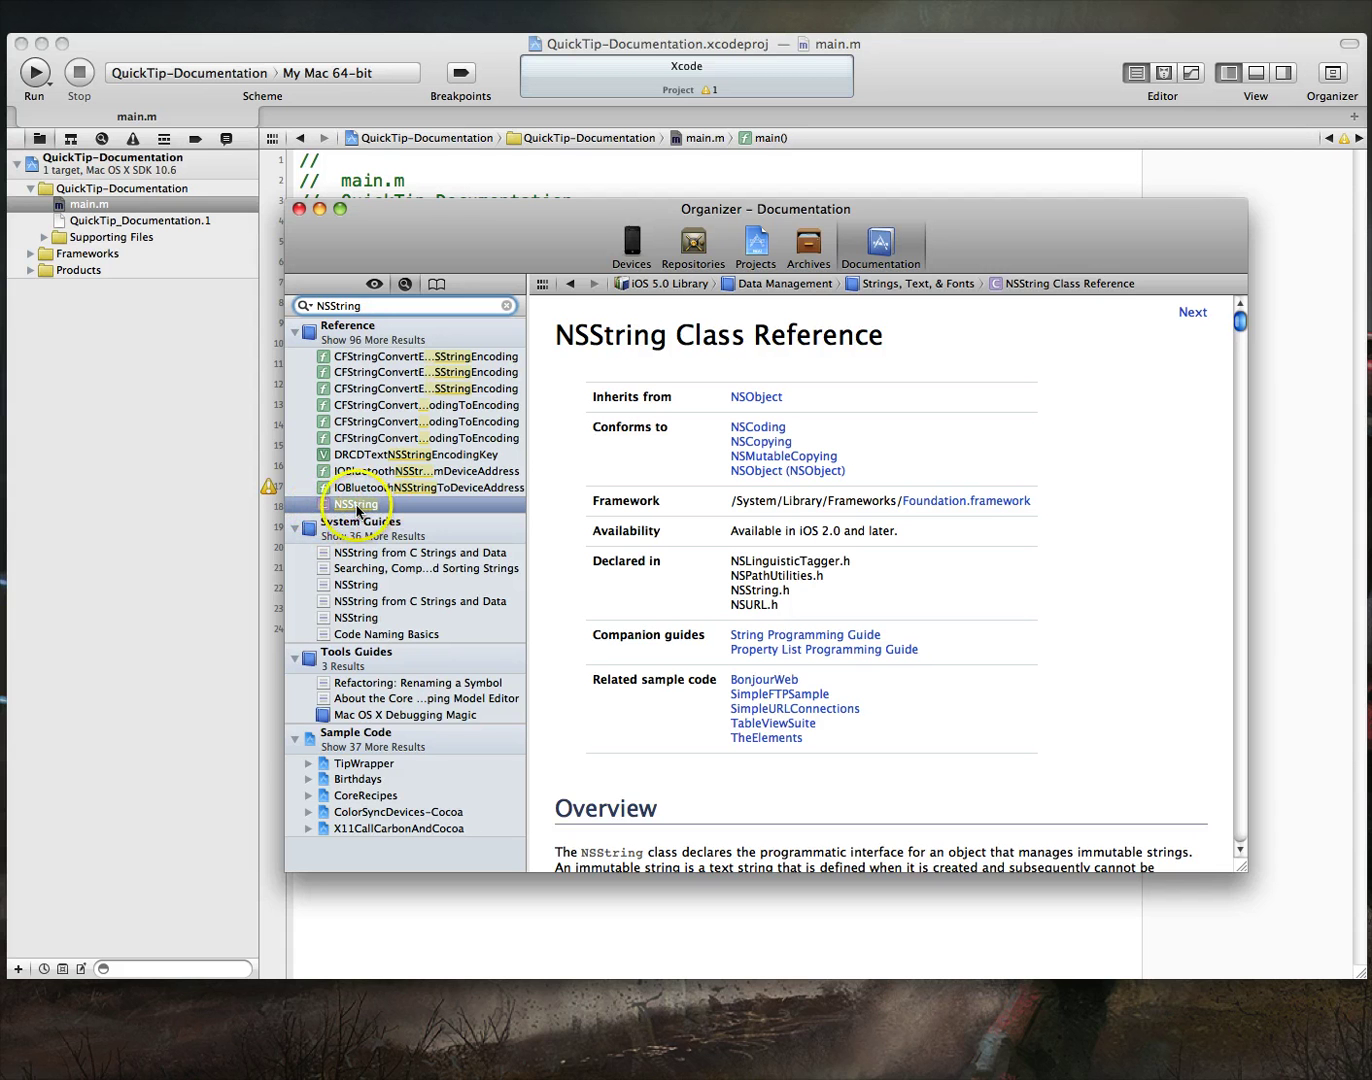
pyautogui.click(327, 506)
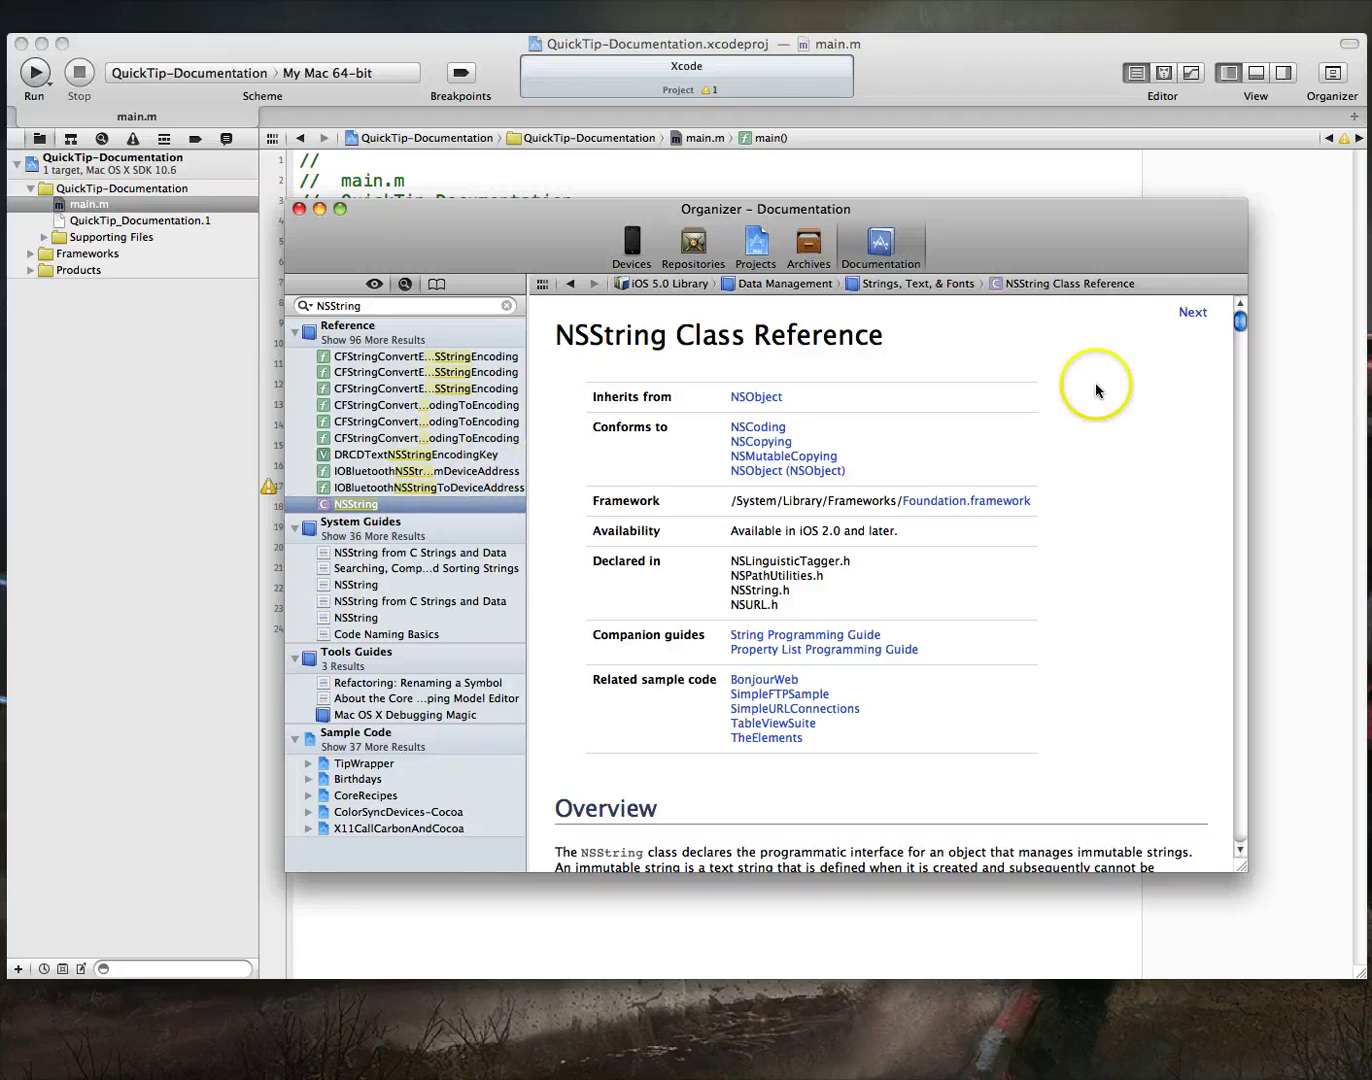
pyautogui.scroll(-3, 955, 390)
pyautogui.scroll(-5, 955, 389)
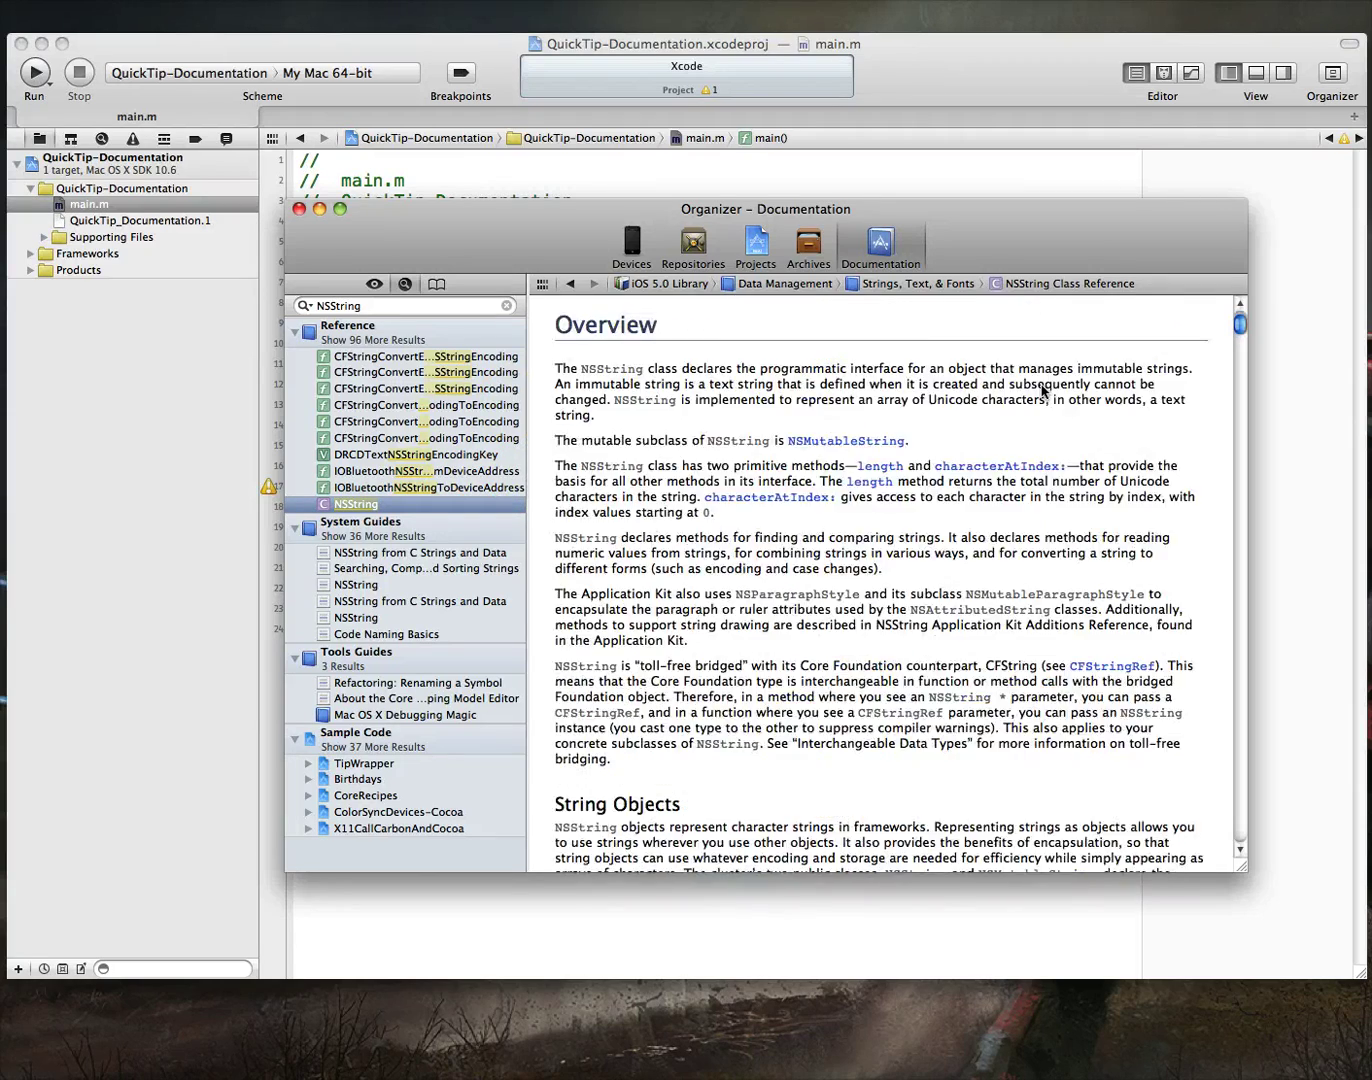
pyautogui.scroll(-7, 1042, 393)
pyautogui.scroll(-10, 1042, 393)
pyautogui.scroll(-8, 1042, 393)
pyautogui.scroll(-5, 1042, 393)
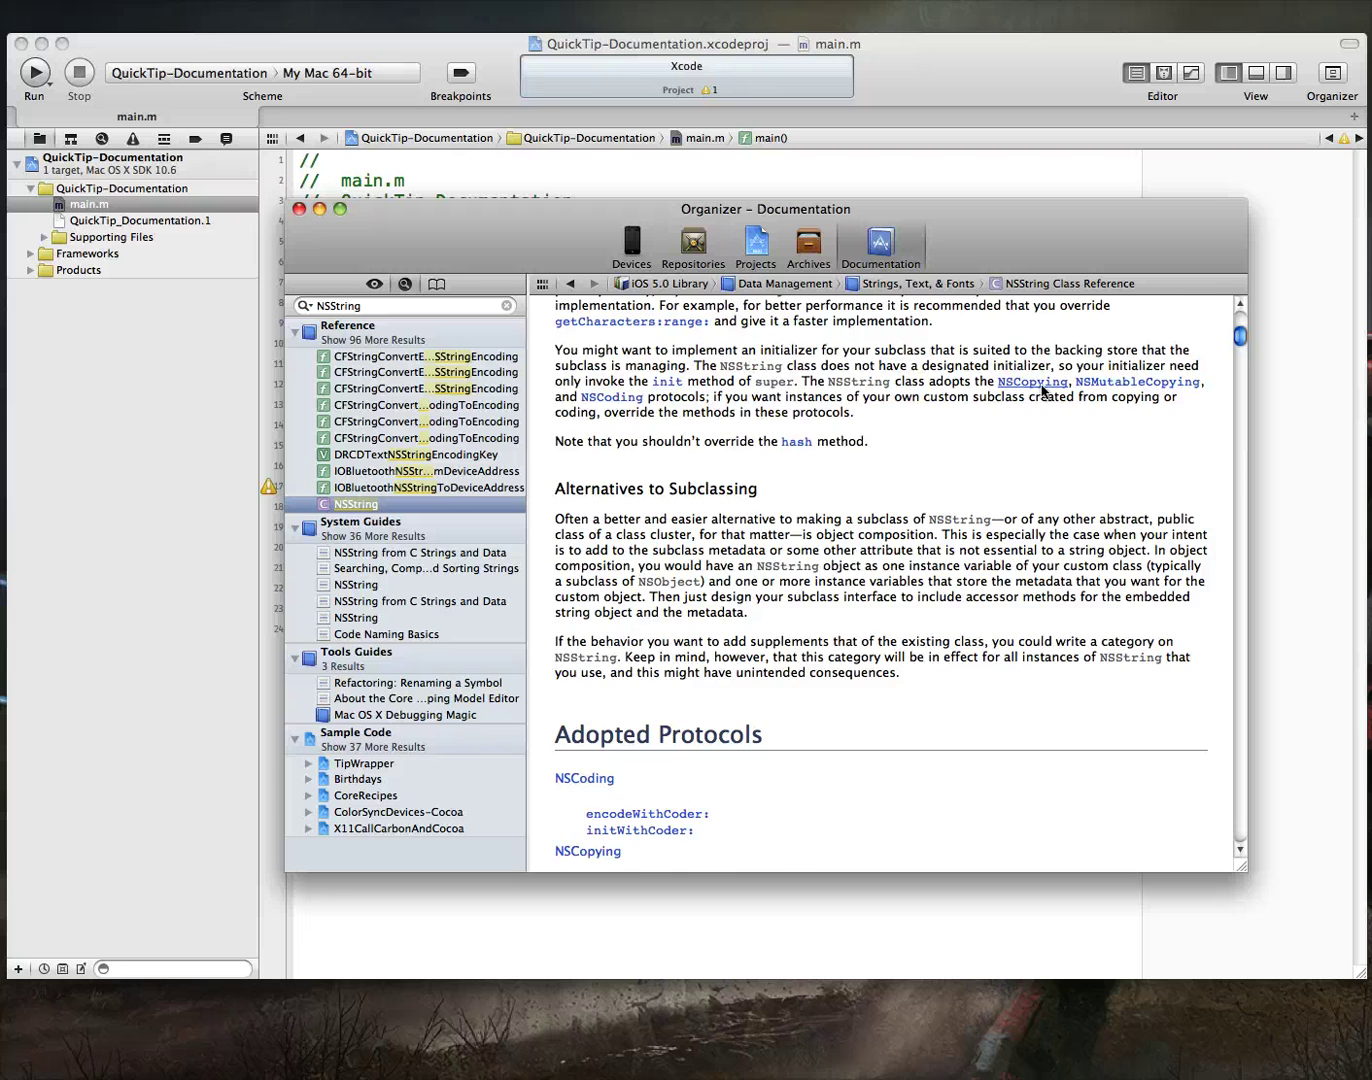
pyautogui.scroll(-3, 1042, 393)
pyautogui.scroll(-4, 1042, 393)
pyautogui.scroll(-7, 1042, 392)
pyautogui.scroll(-1, 1045, 402)
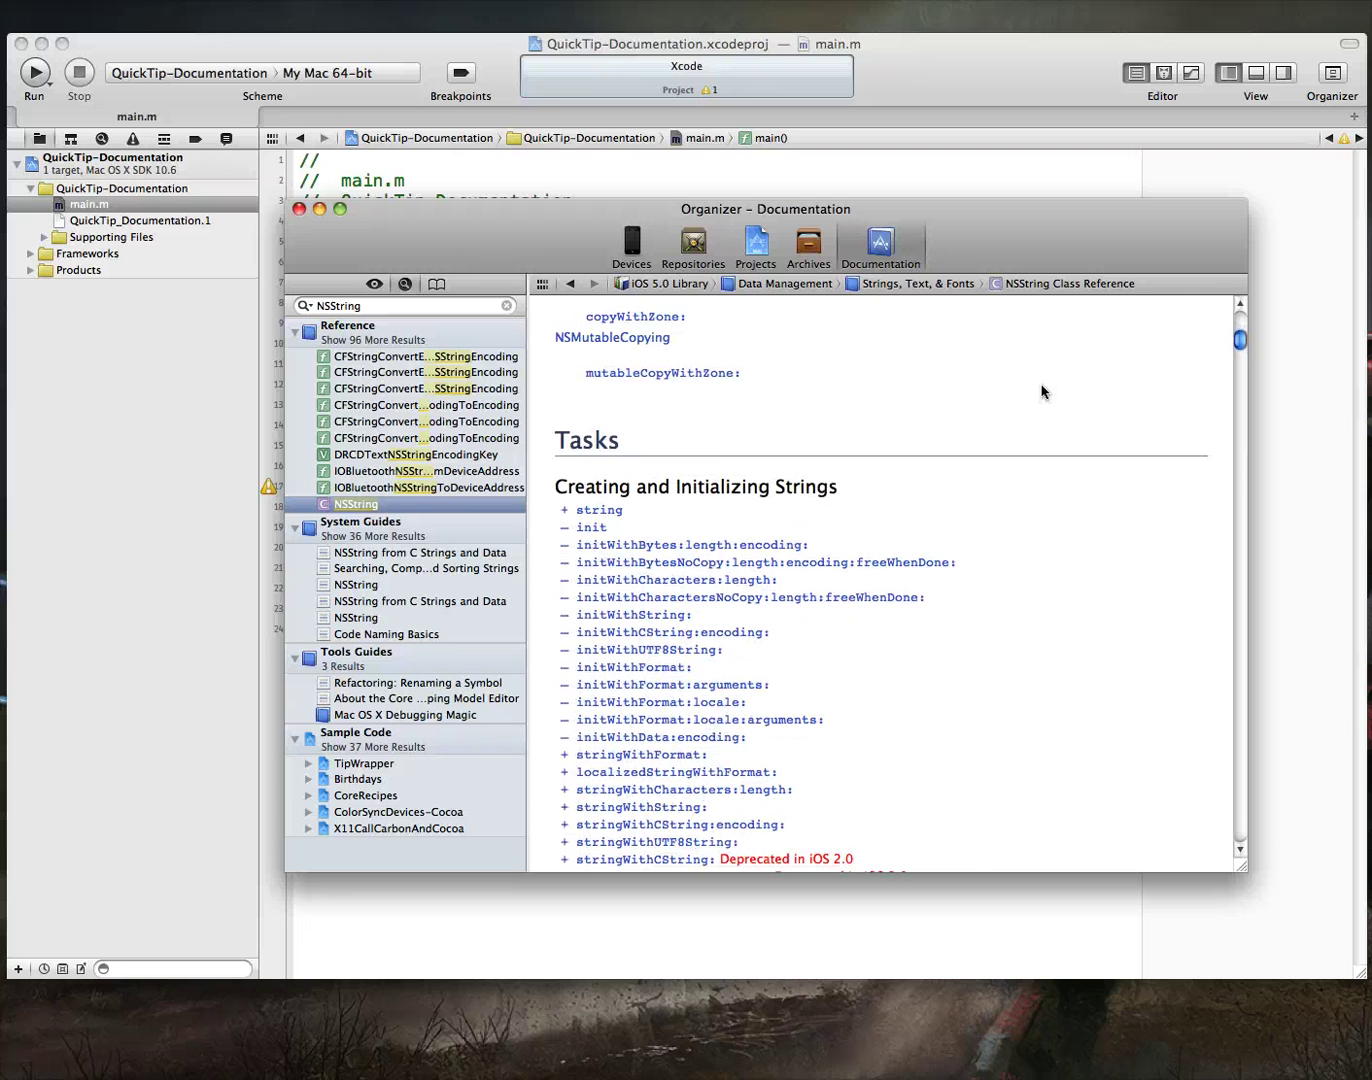
pyautogui.scroll(-3, 1030, 402)
pyautogui.scroll(-1, 1027, 406)
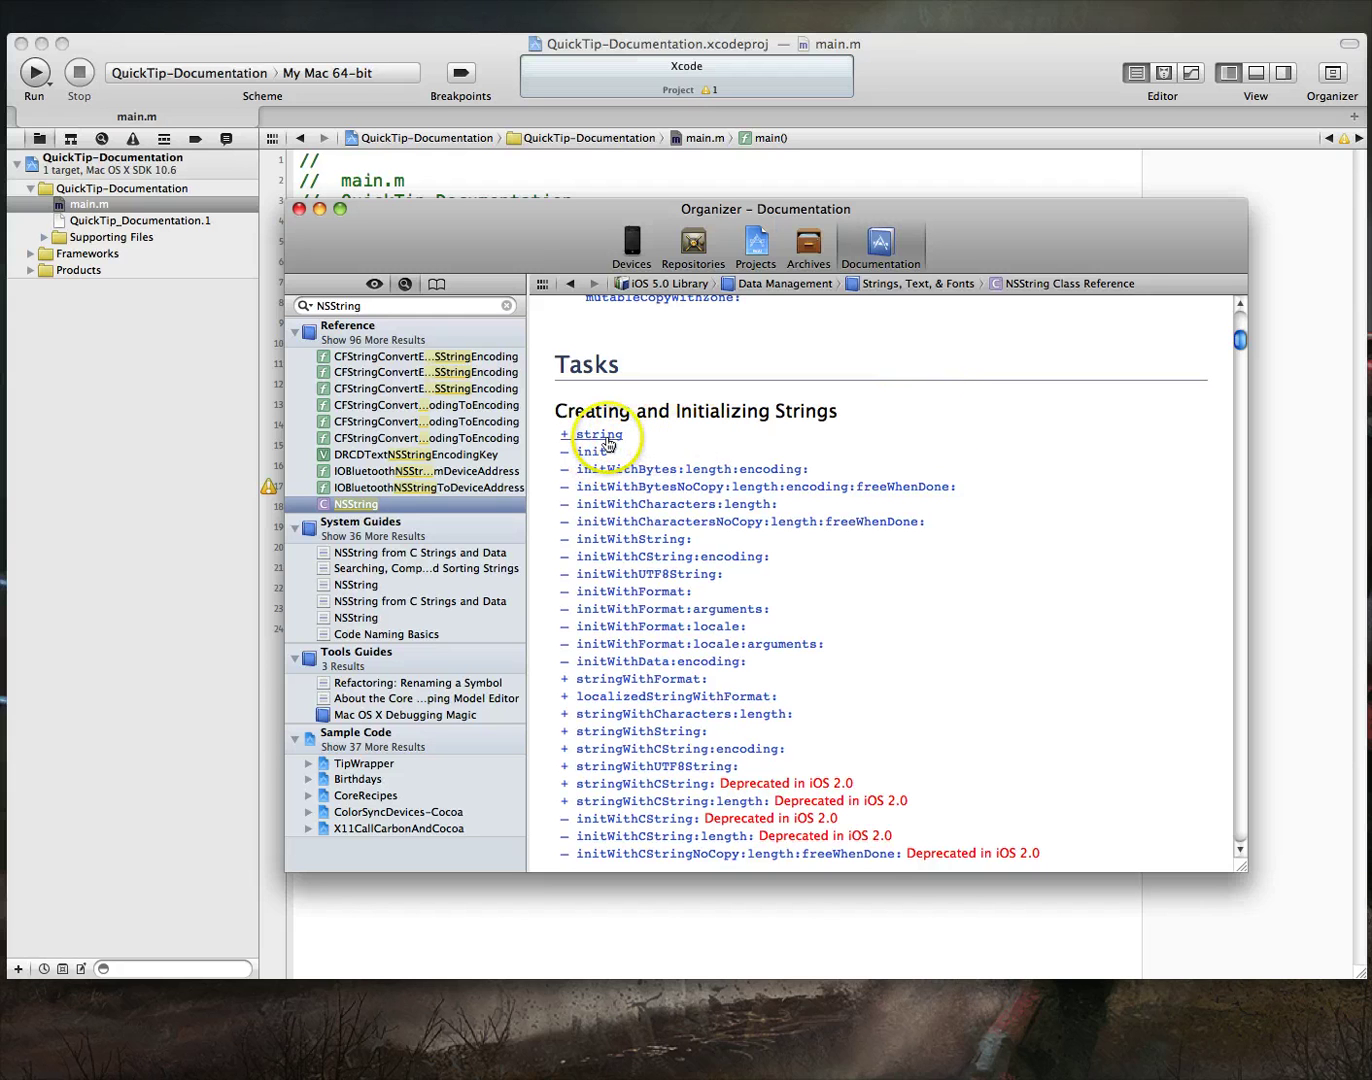
pyautogui.scroll(-3, 906, 453)
pyautogui.scroll(-2, 904, 450)
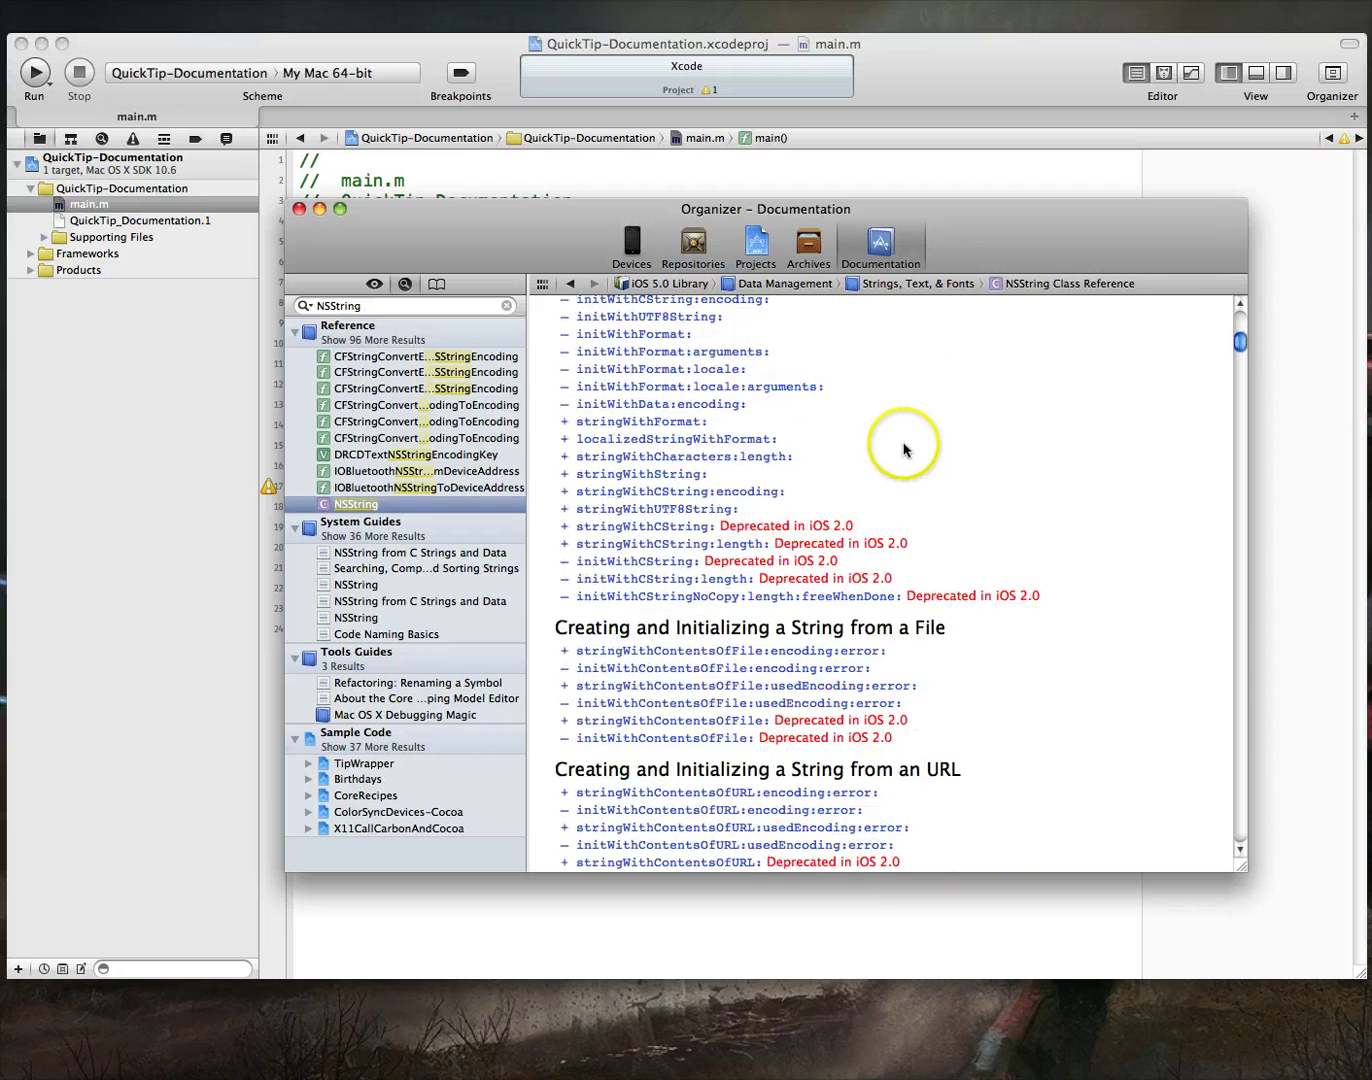
pyautogui.scroll(-3, 904, 450)
pyautogui.scroll(-2, 904, 451)
pyautogui.scroll(-3, 904, 450)
pyautogui.scroll(-2, 903, 450)
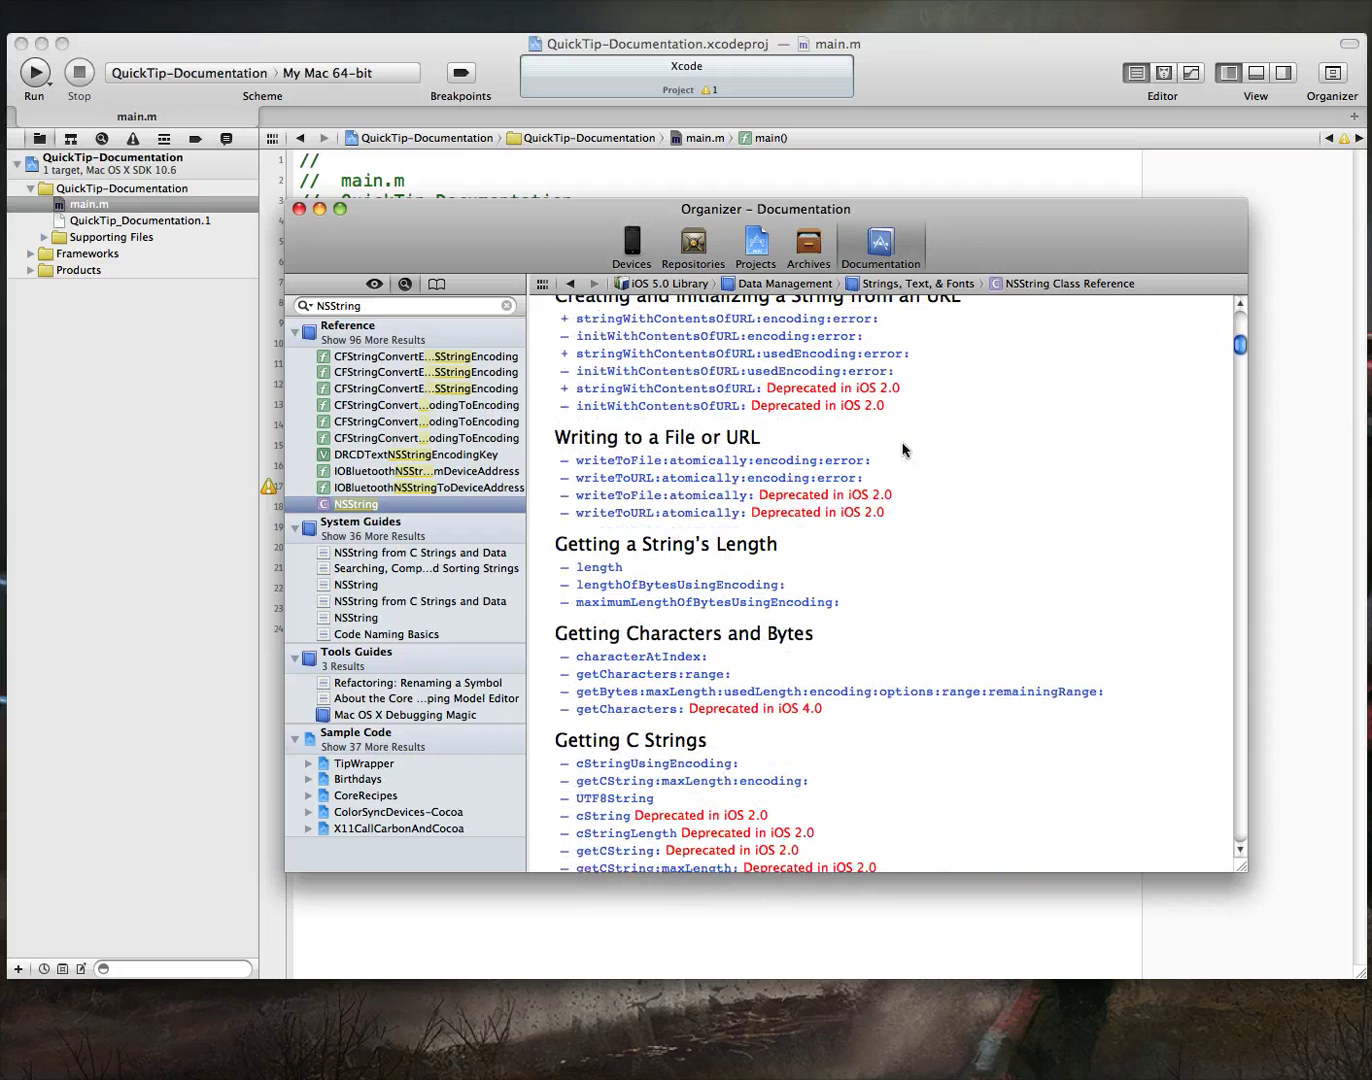
pyautogui.scroll(-2, 904, 451)
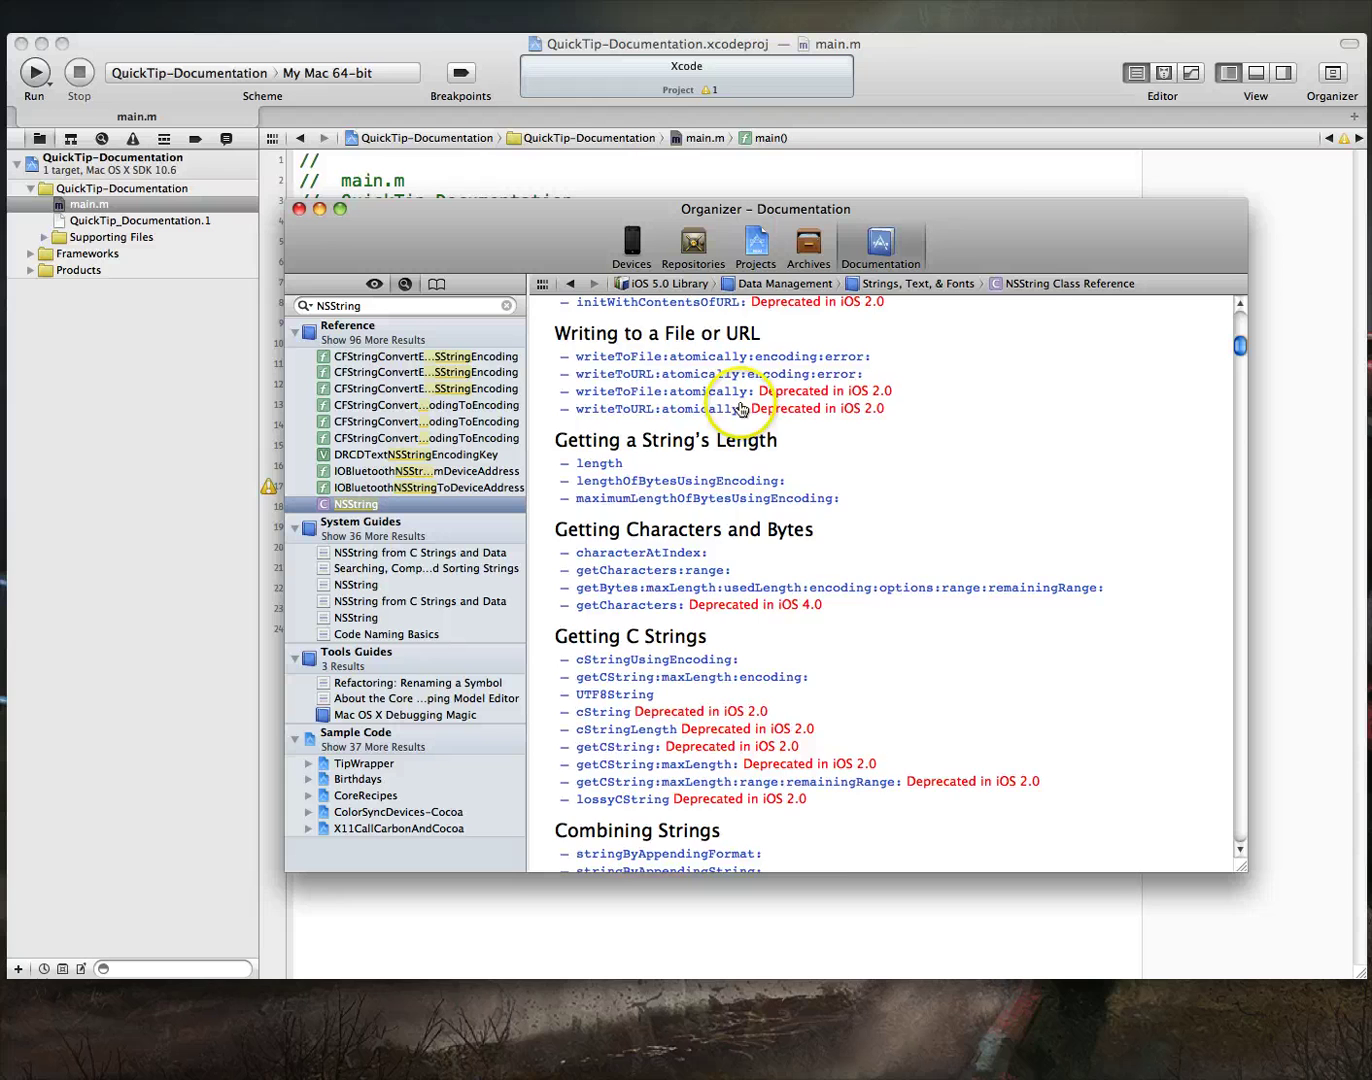
pyautogui.scroll(-5, 904, 474)
pyautogui.scroll(-3, 904, 474)
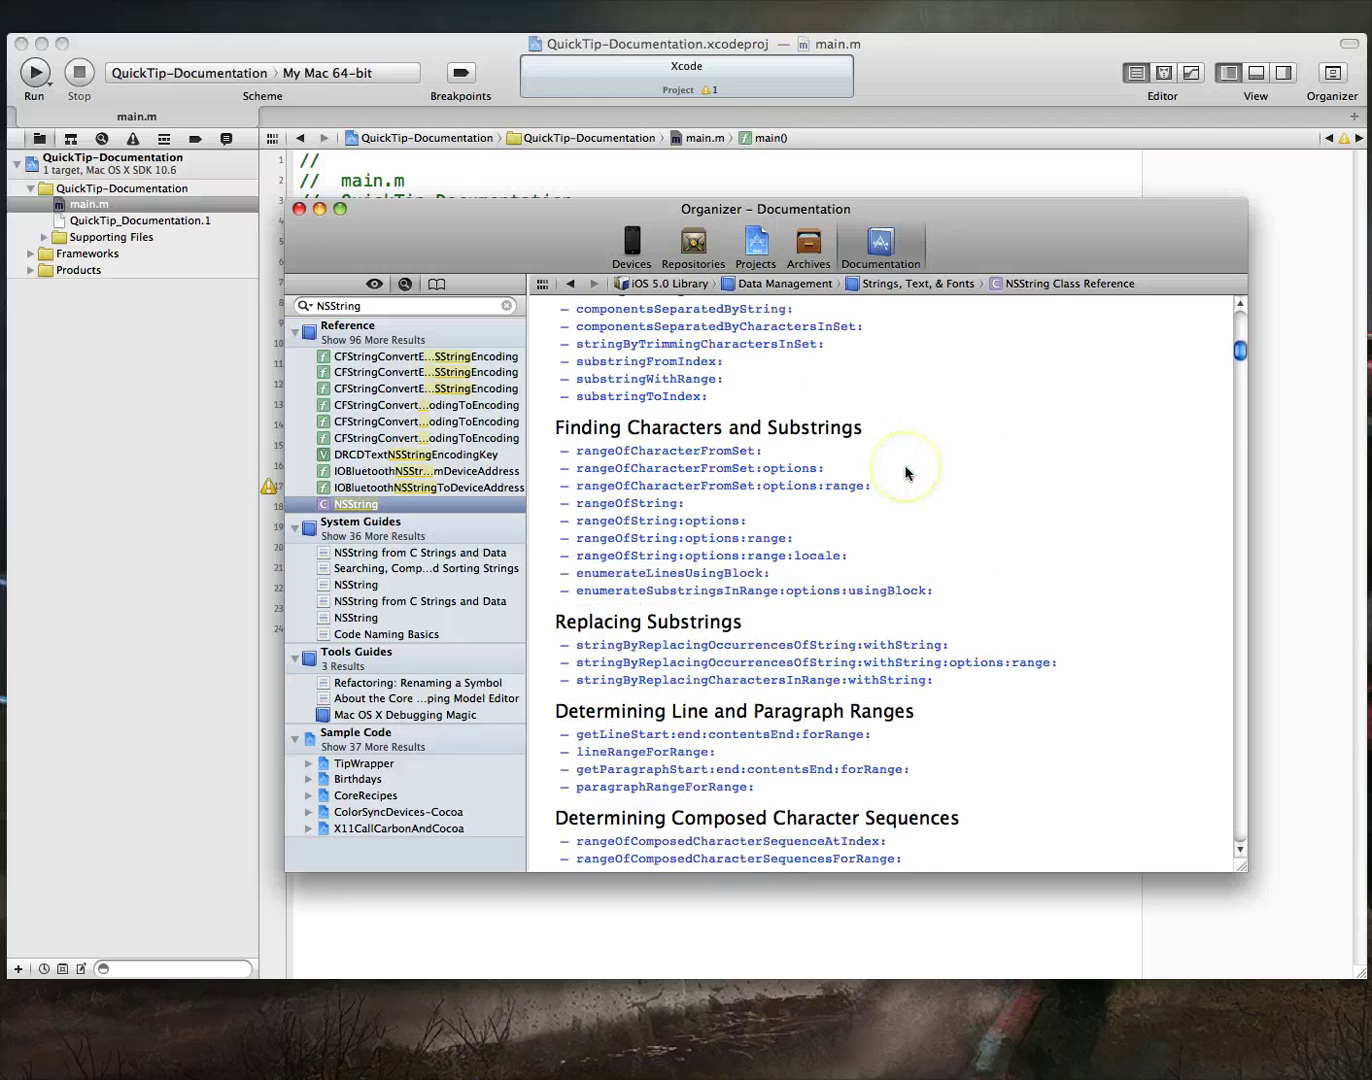
pyautogui.scroll(-1, 903, 474)
pyautogui.scroll(-3, 906, 472)
pyautogui.scroll(-4, 906, 472)
pyautogui.scroll(-5, 906, 471)
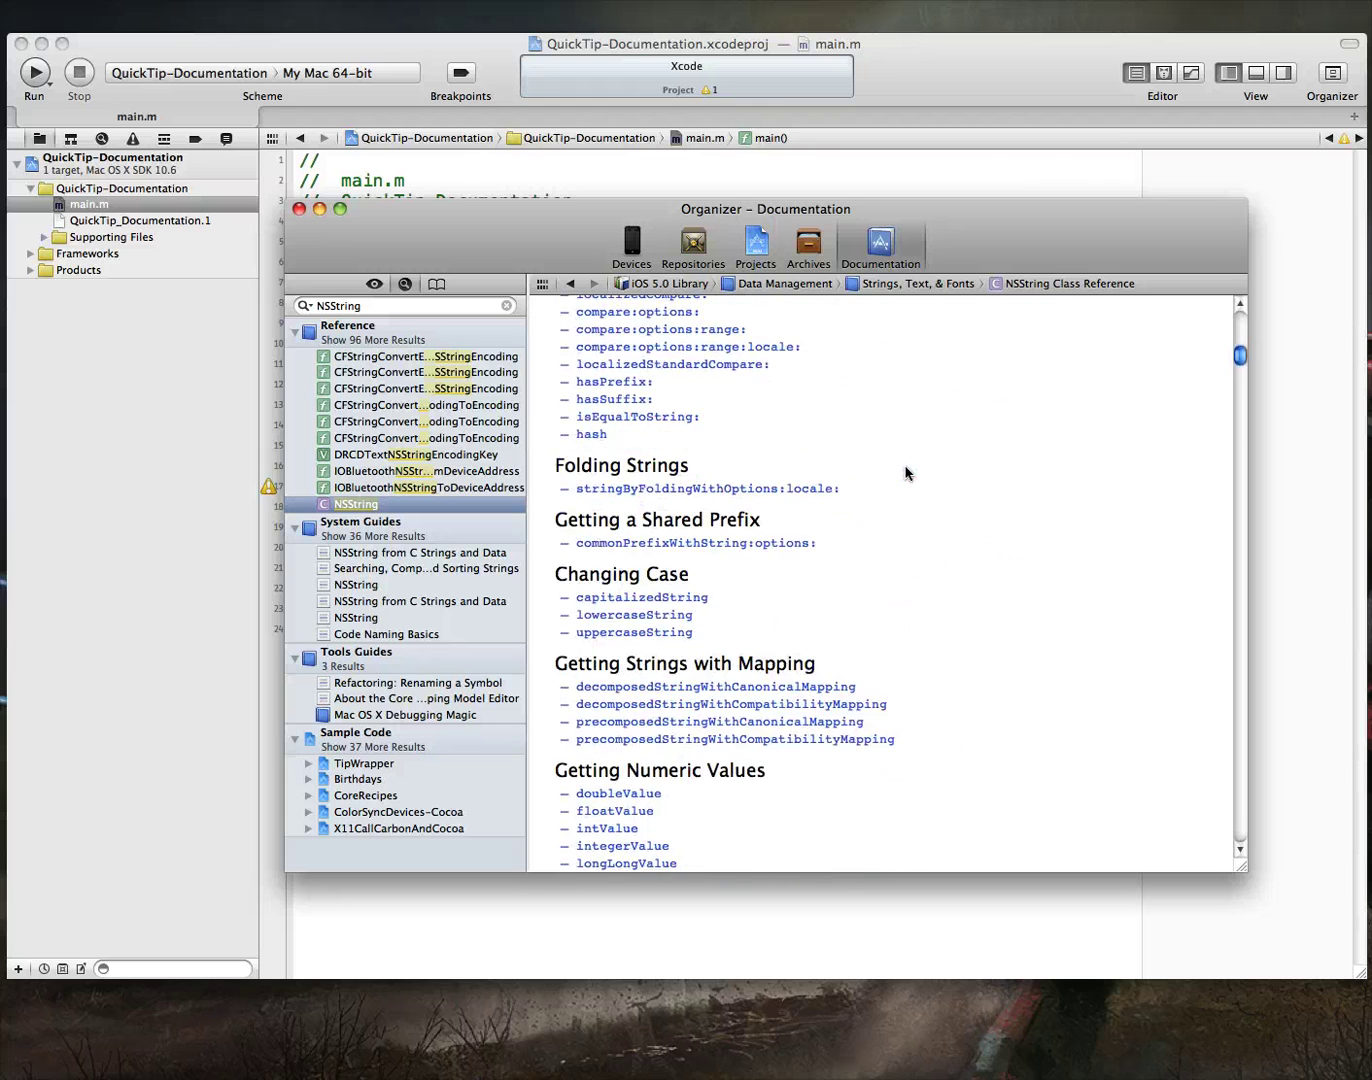
pyautogui.scroll(-4, 906, 472)
pyautogui.scroll(-3, 905, 472)
pyautogui.scroll(-1, 906, 471)
pyautogui.scroll(-5, 906, 472)
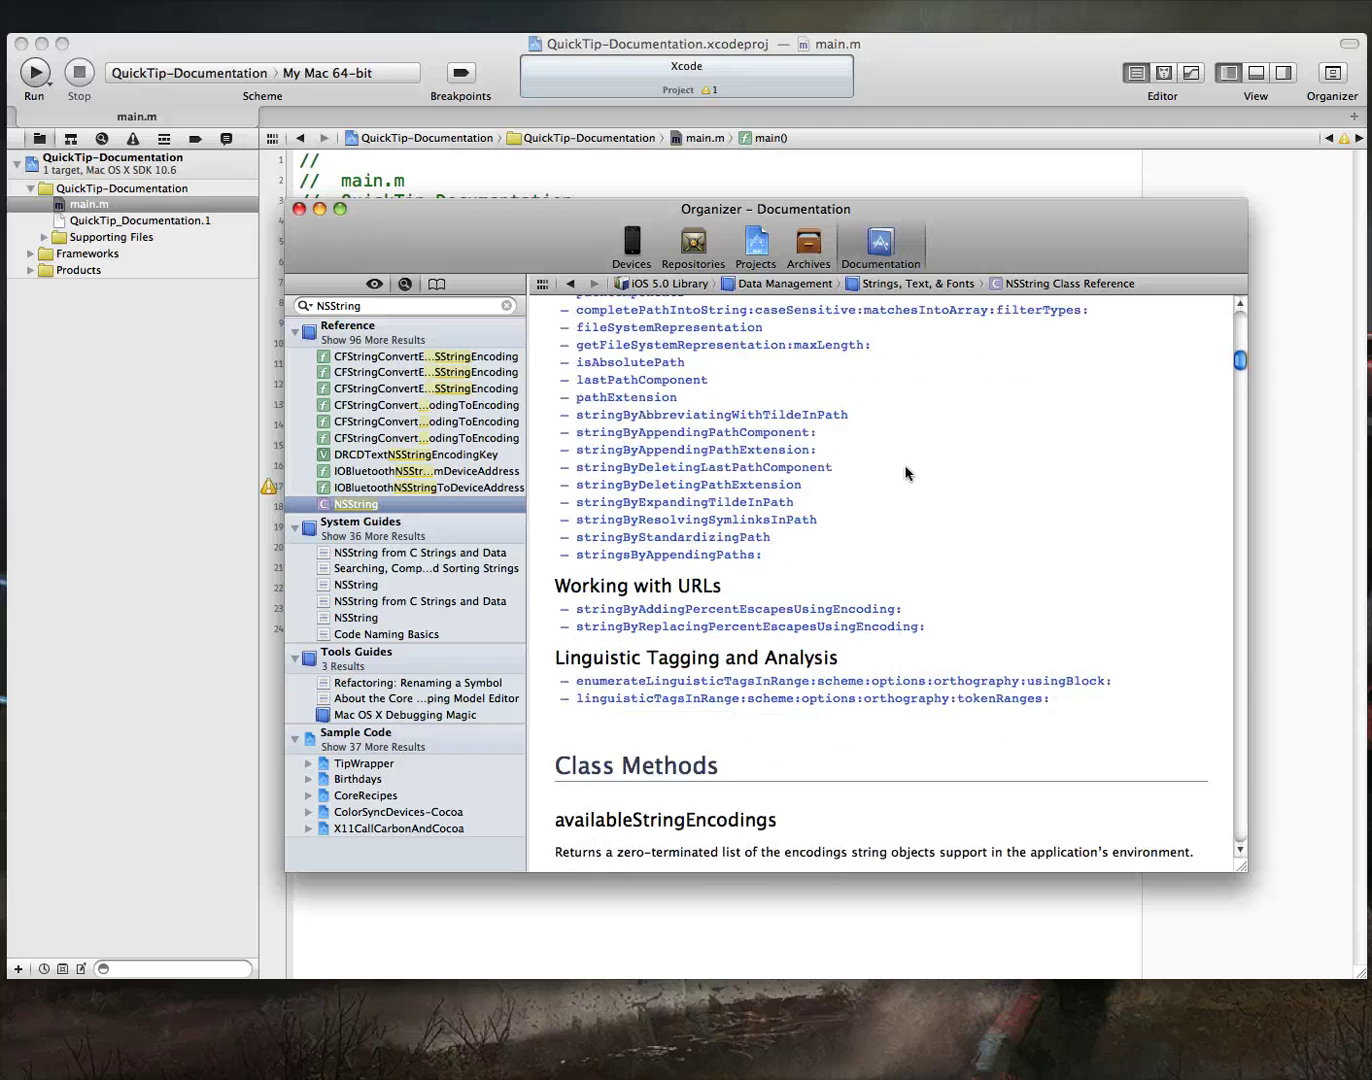
pyautogui.scroll(-2, 906, 471)
pyautogui.scroll(-1, 906, 472)
pyautogui.scroll(4, 906, 472)
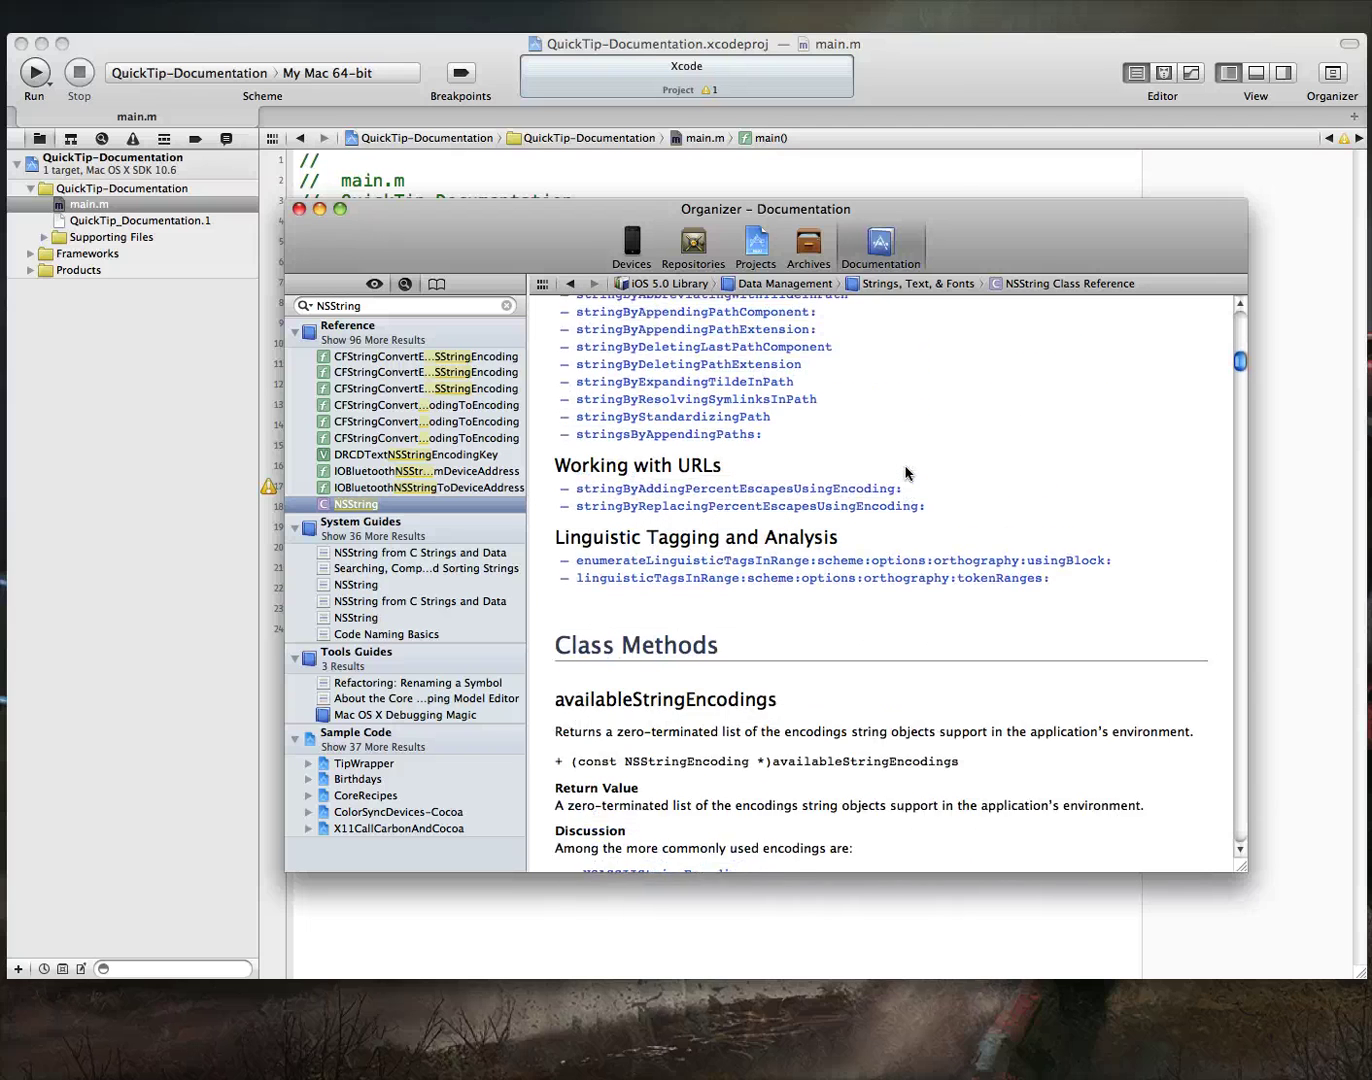
pyautogui.scroll(1, 905, 472)
pyautogui.scroll(5, 905, 472)
pyautogui.scroll(-2, 906, 472)
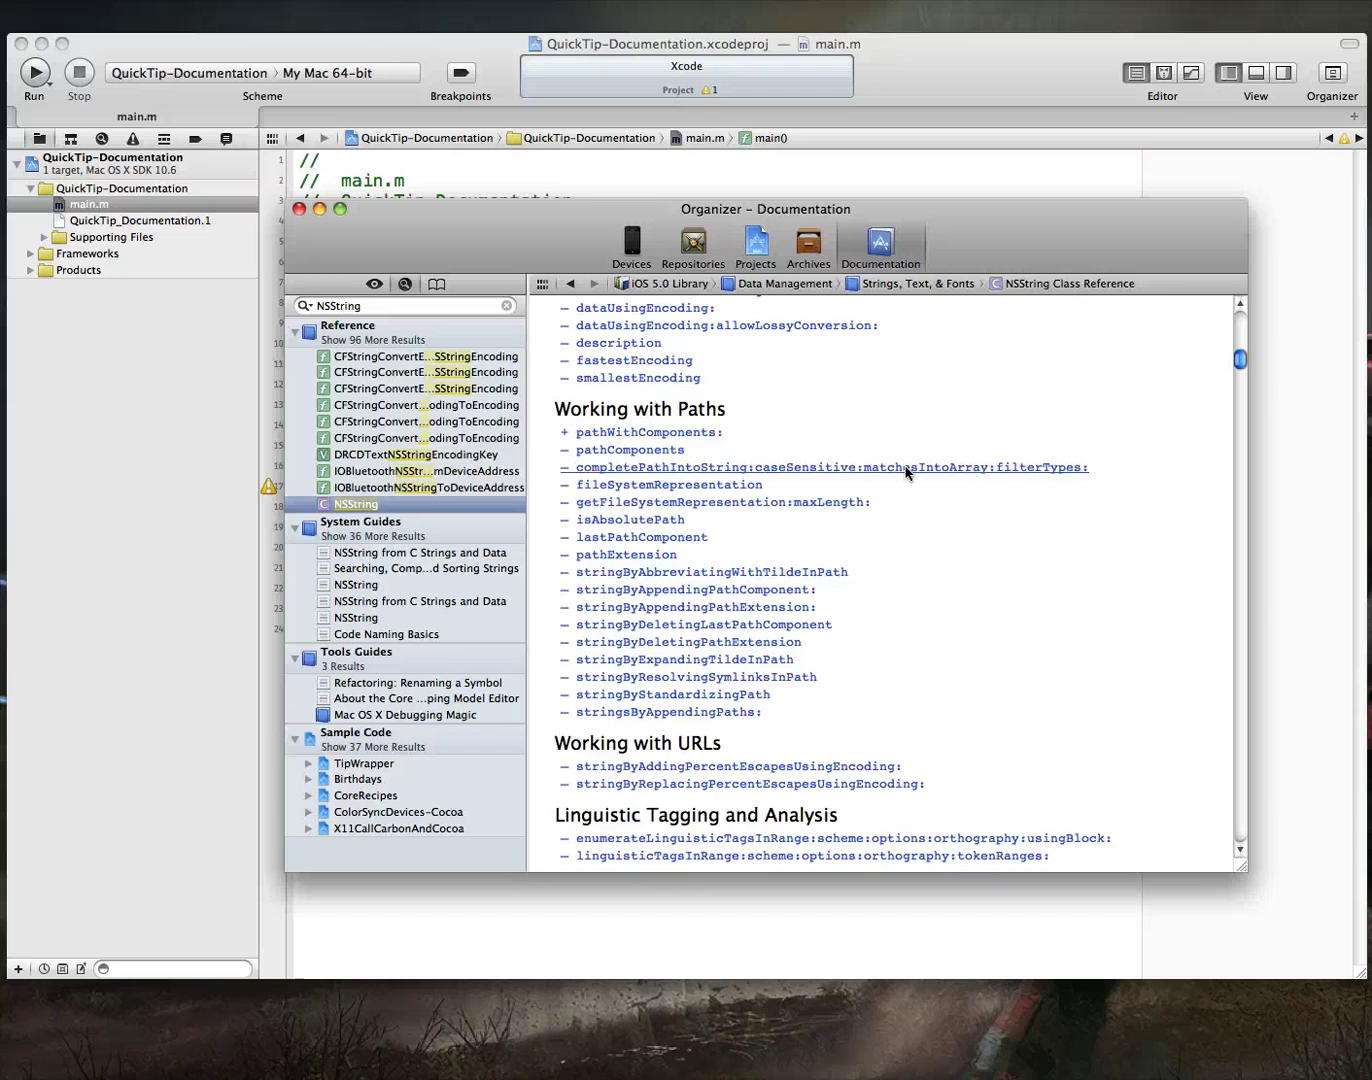
pyautogui.scroll(3, 906, 472)
pyautogui.scroll(-15, 906, 472)
pyautogui.scroll(-10, 906, 472)
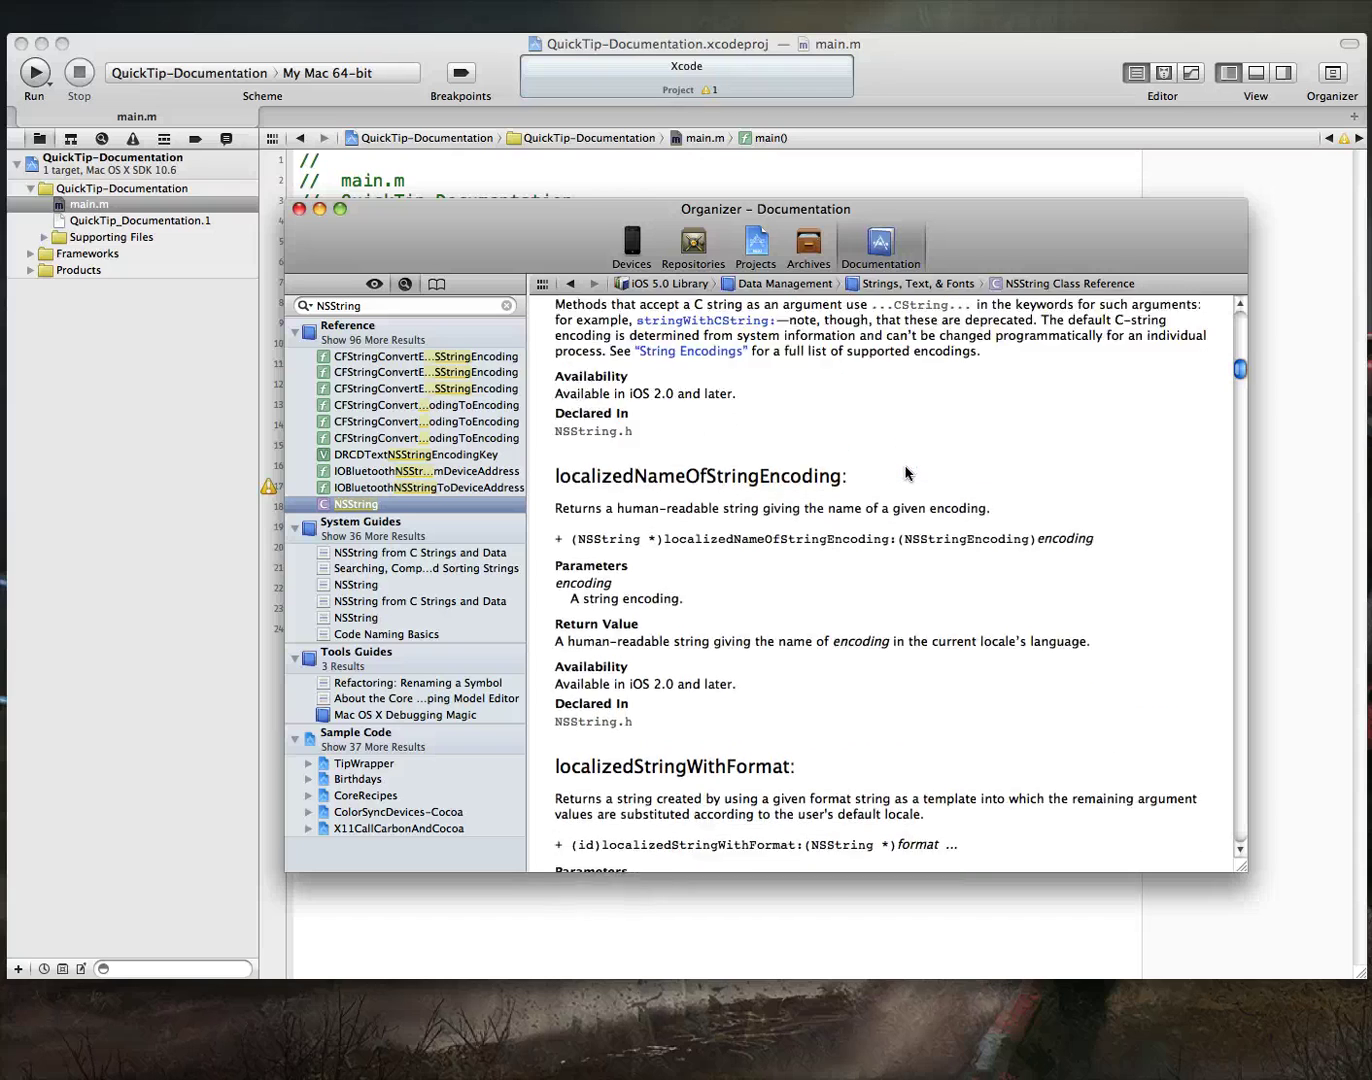
pyautogui.scroll(4, 905, 472)
pyautogui.scroll(8, 906, 472)
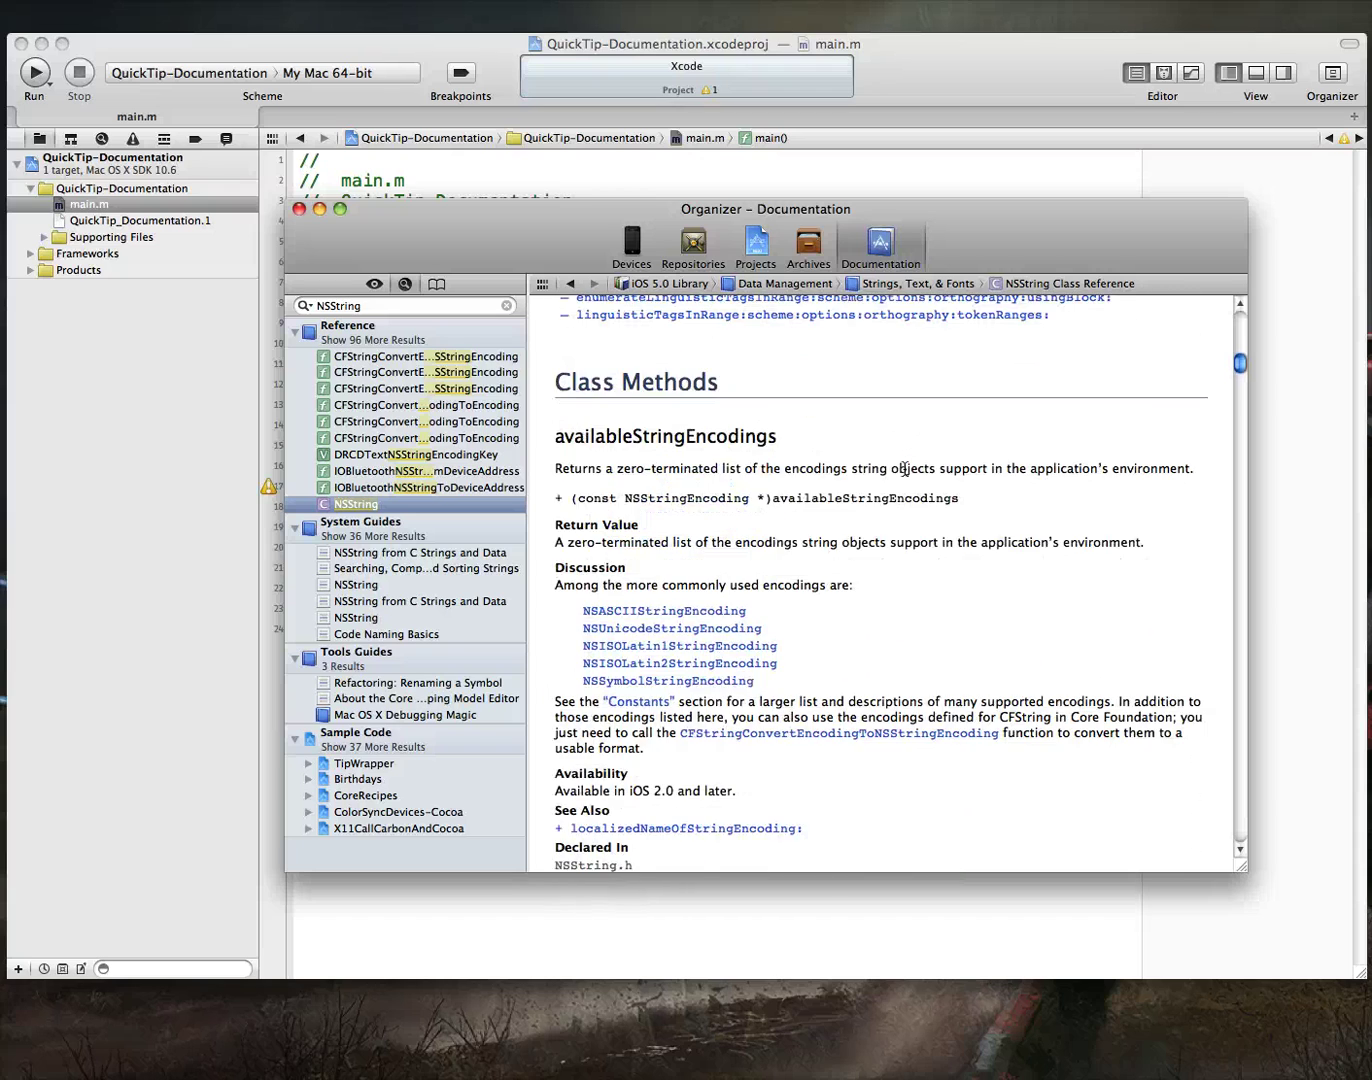
pyautogui.scroll(12, 904, 468)
pyautogui.scroll(6, 903, 468)
pyautogui.scroll(12, 903, 468)
pyautogui.scroll(6, 903, 468)
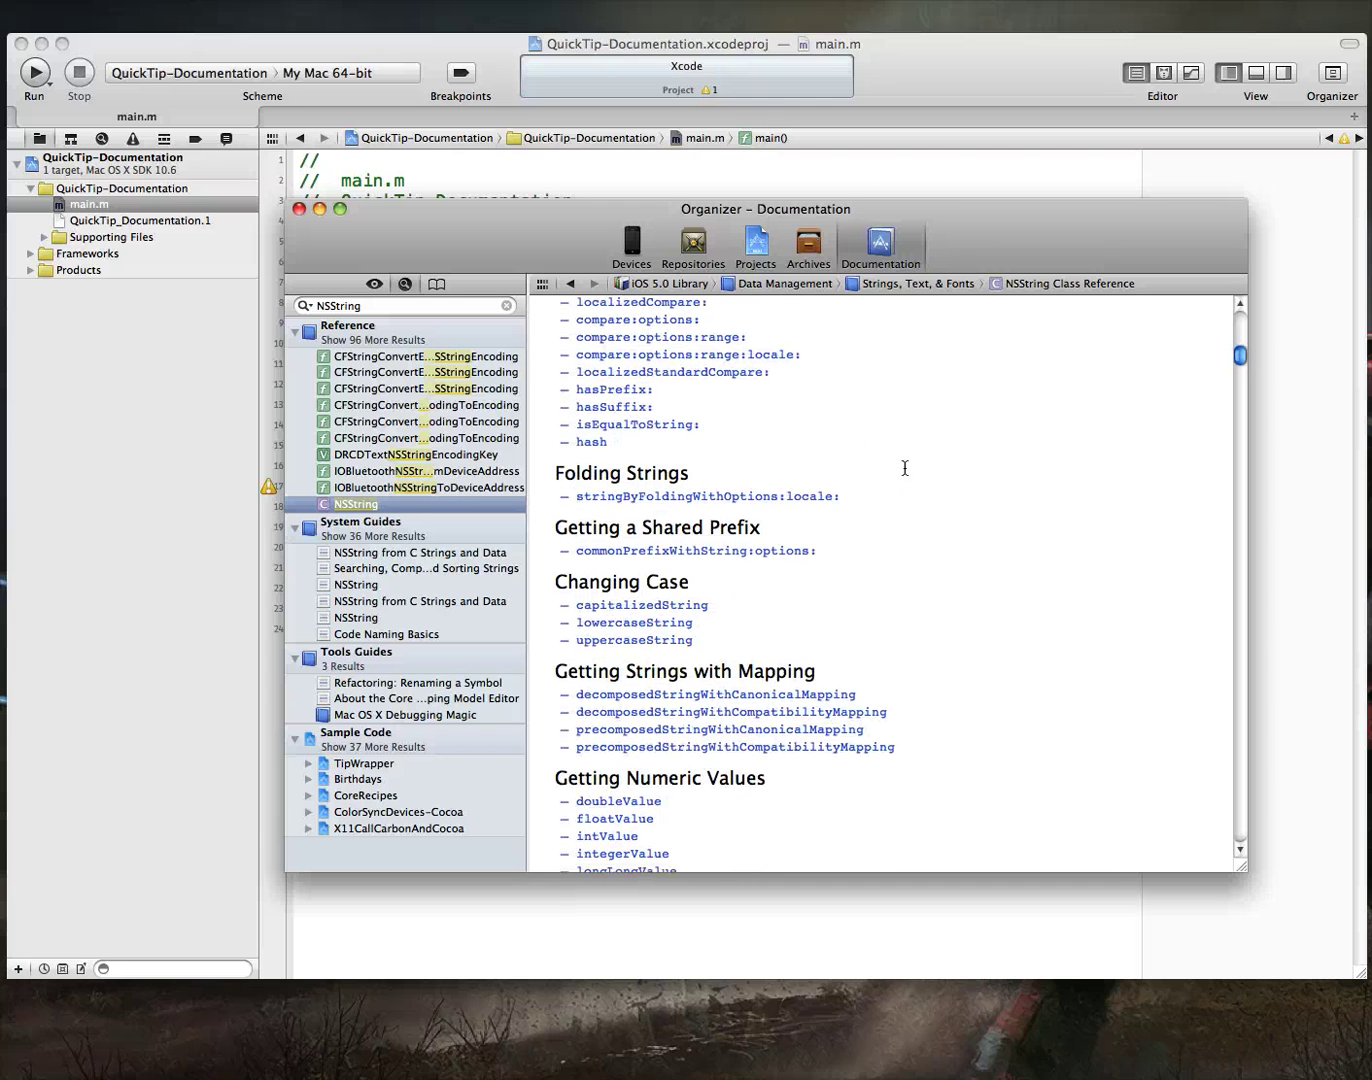
pyautogui.scroll(-1, 904, 468)
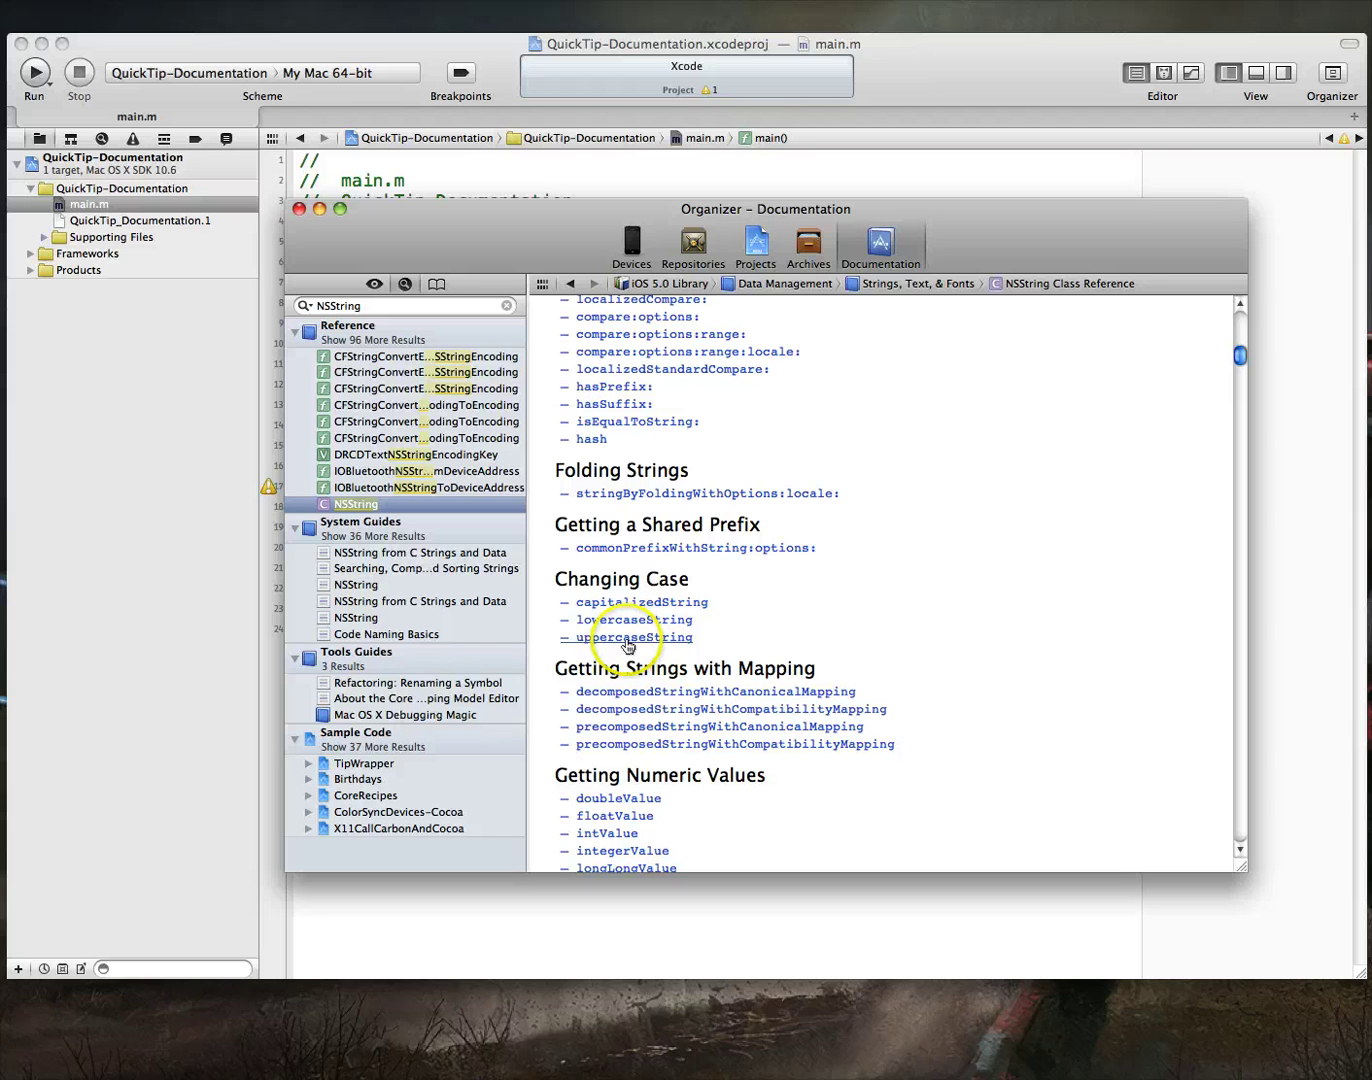
pyautogui.click(627, 639)
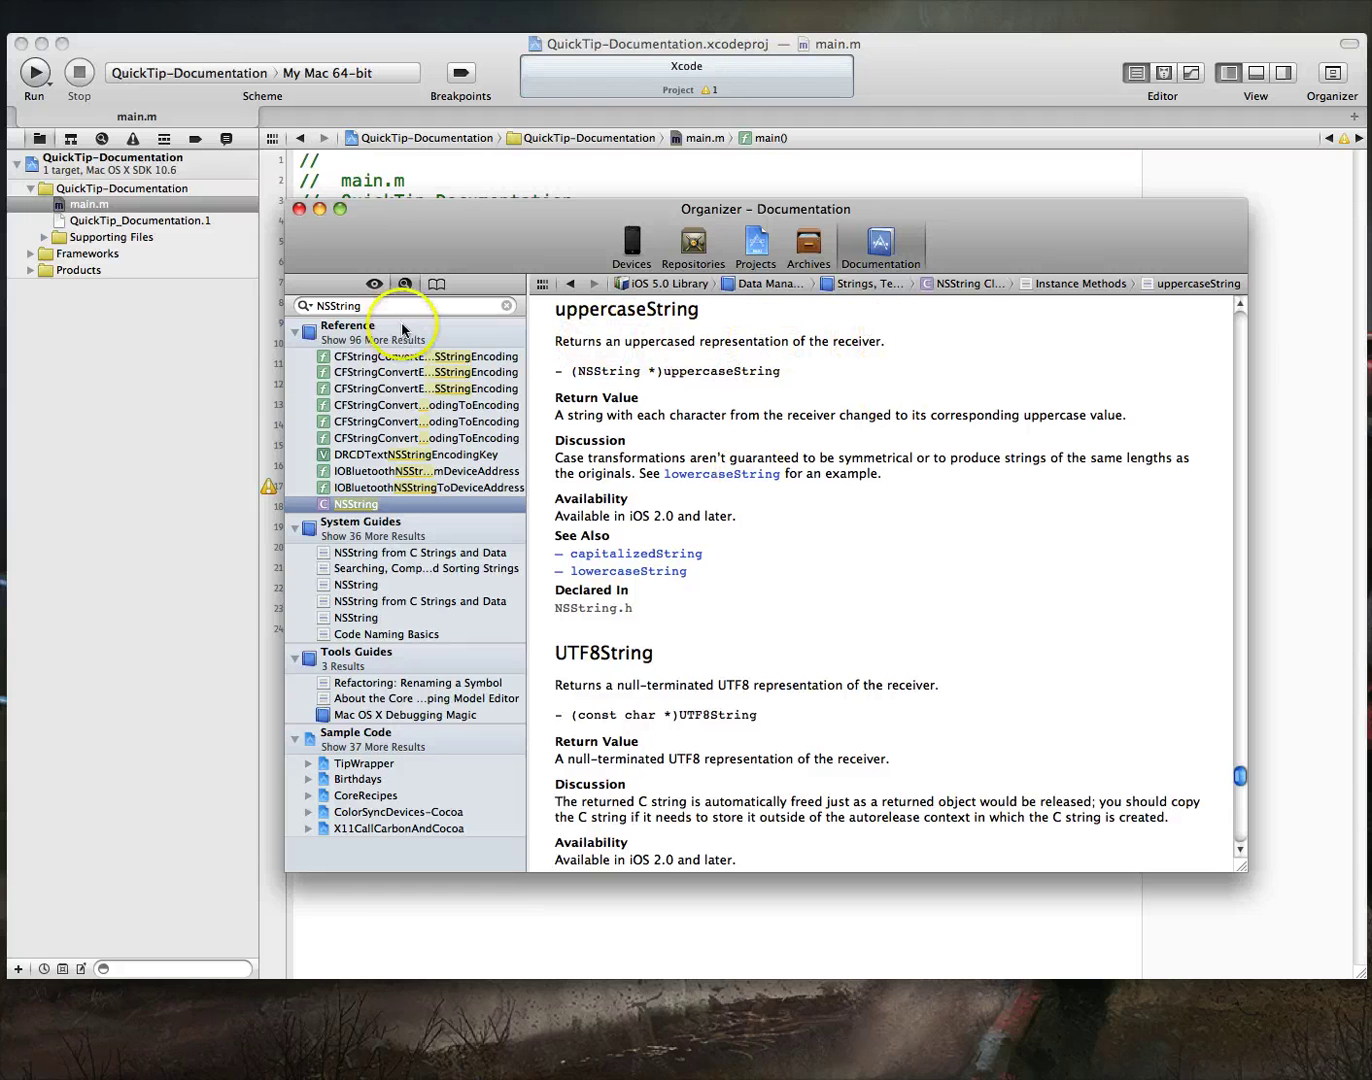
# Step: Write NSString * myNameUC = [myName uppercaseString]; on line 18 with code completion
pyautogui.click(299, 208)
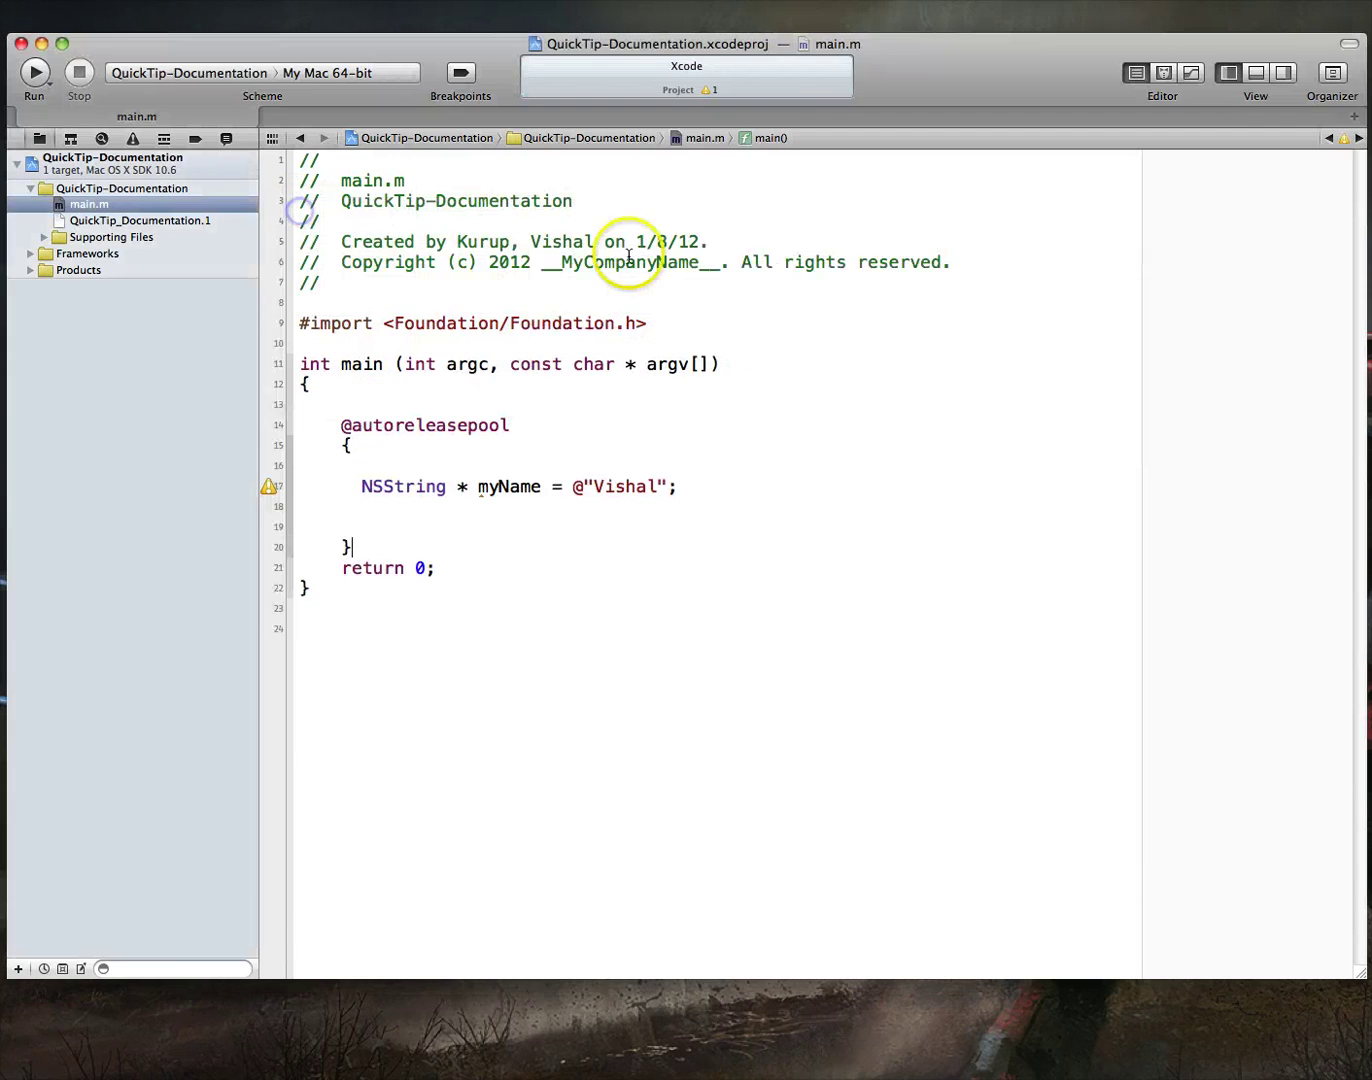
pyautogui.click(554, 526)
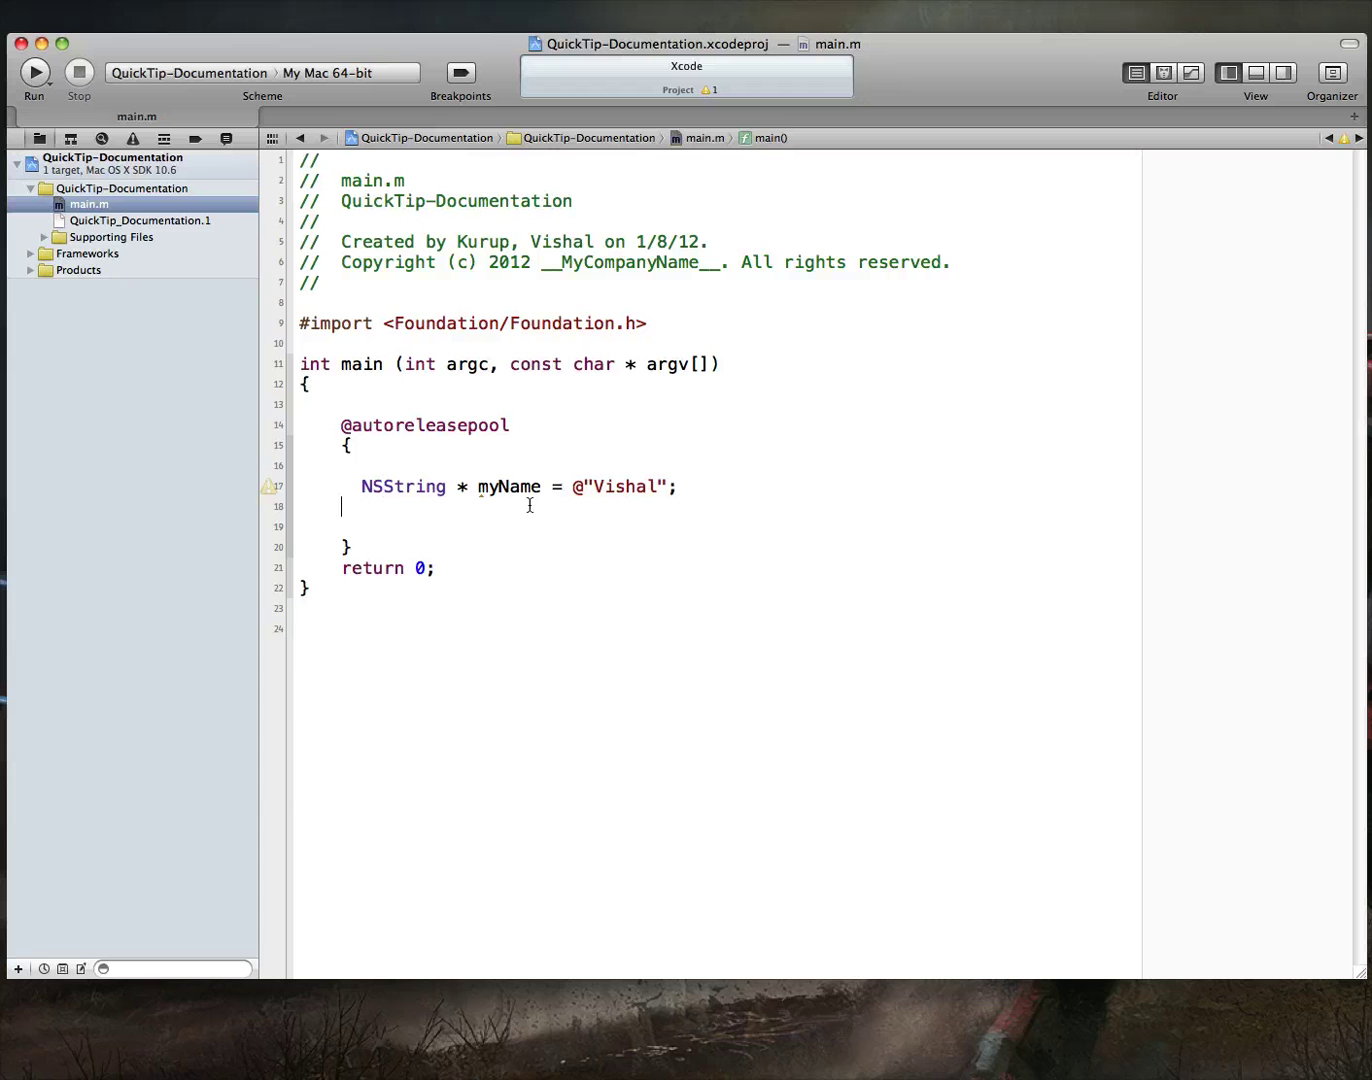
pyautogui.write('NSS')
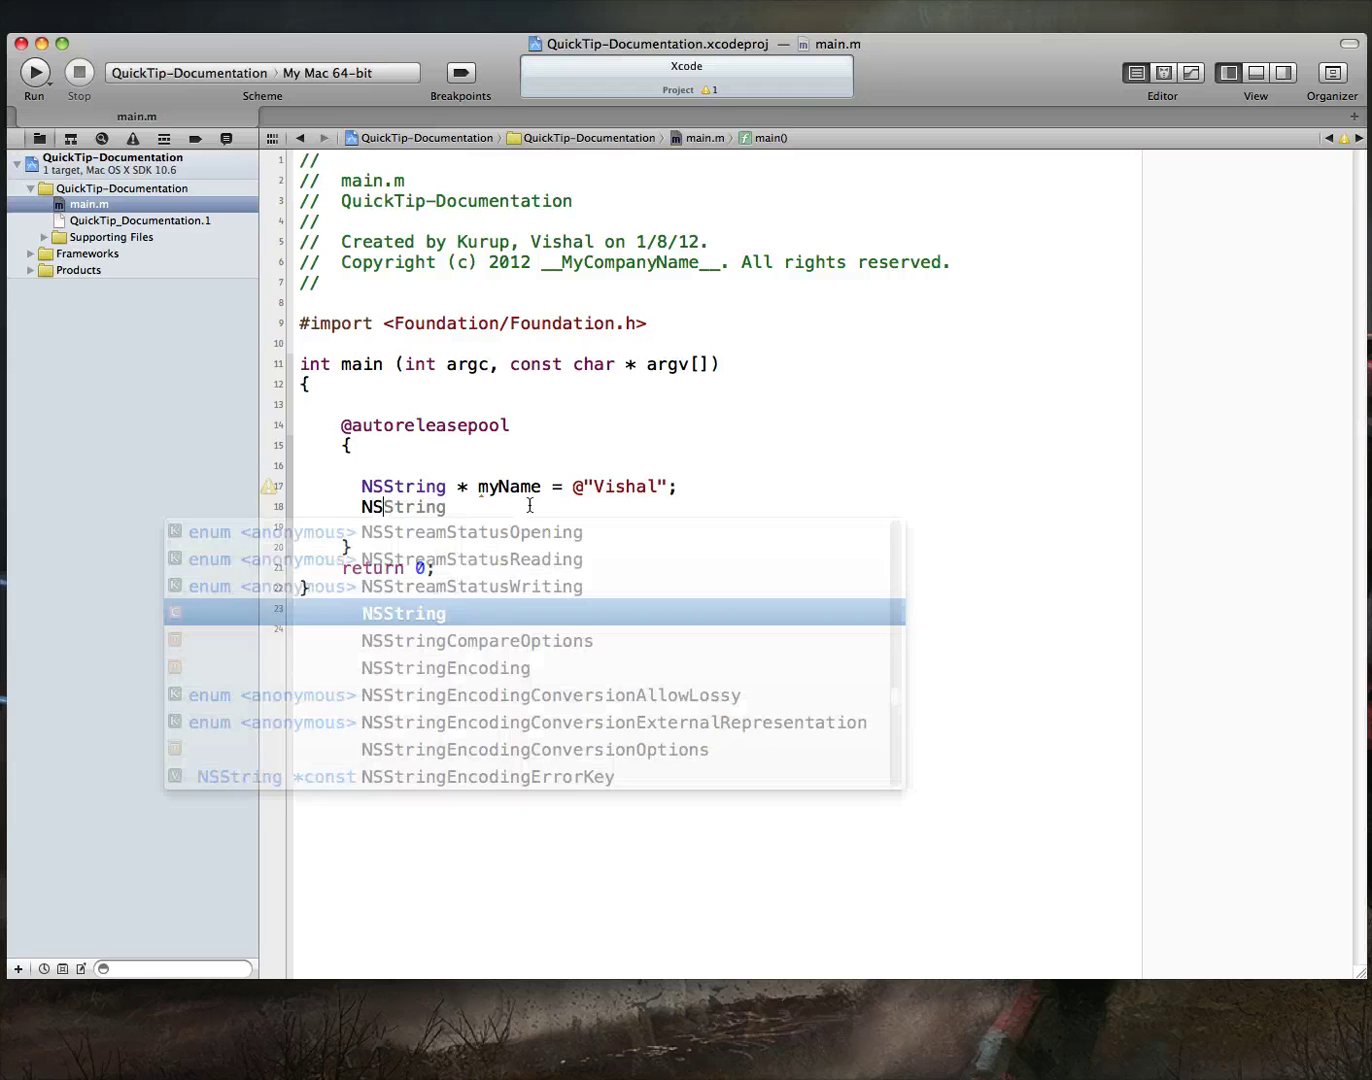
pyautogui.write('String * M')
pyautogui.press('Return')
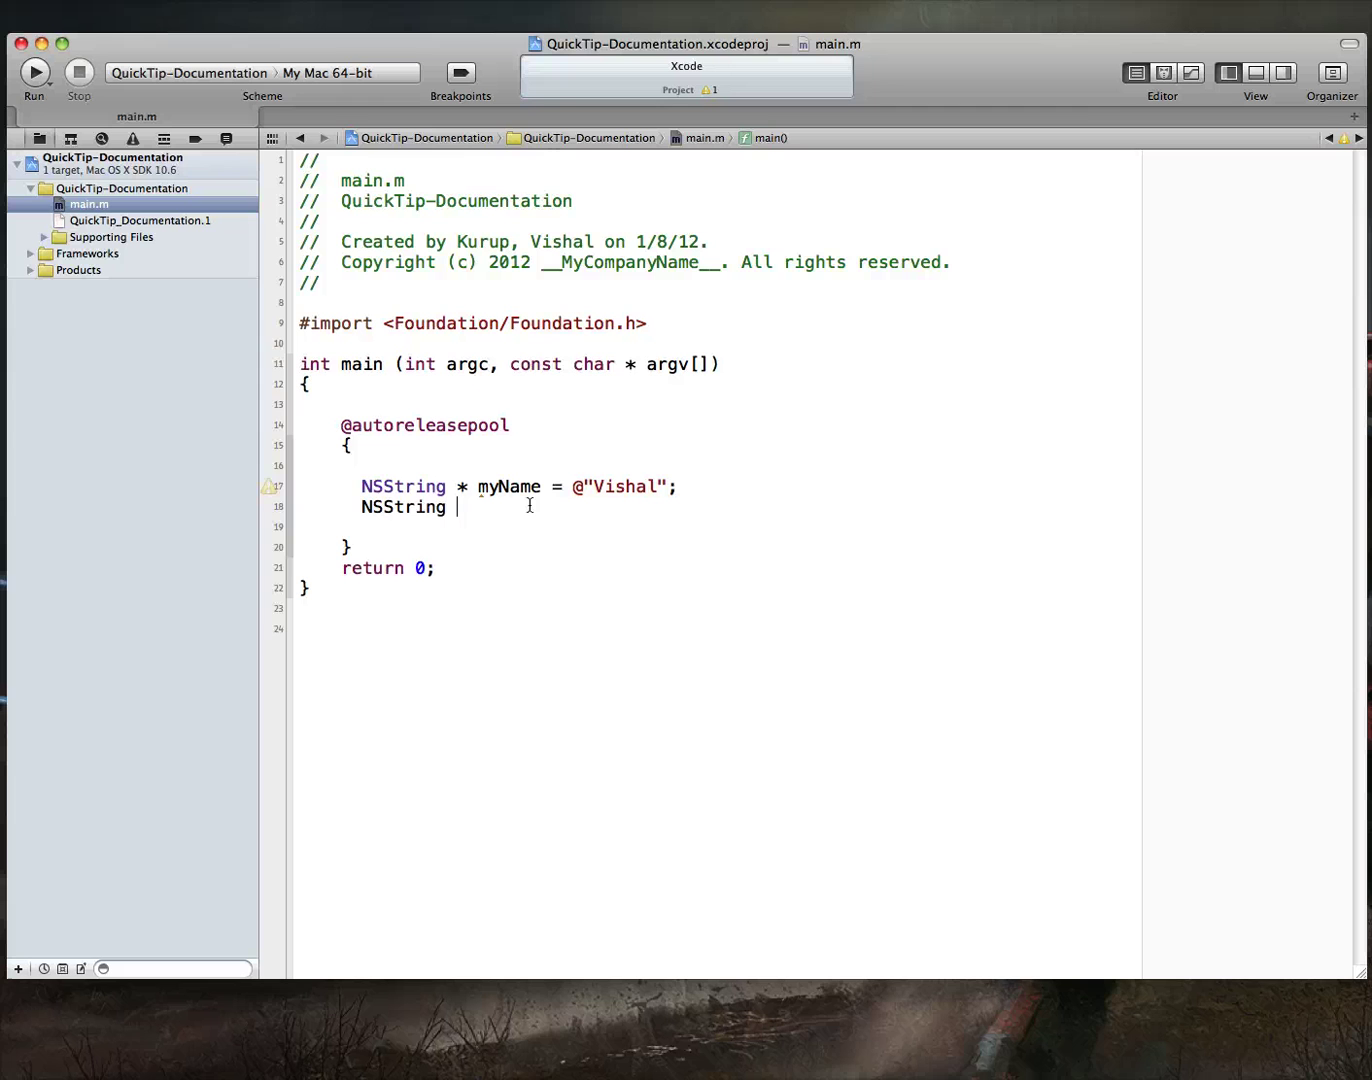
pyautogui.press('BackSpace')
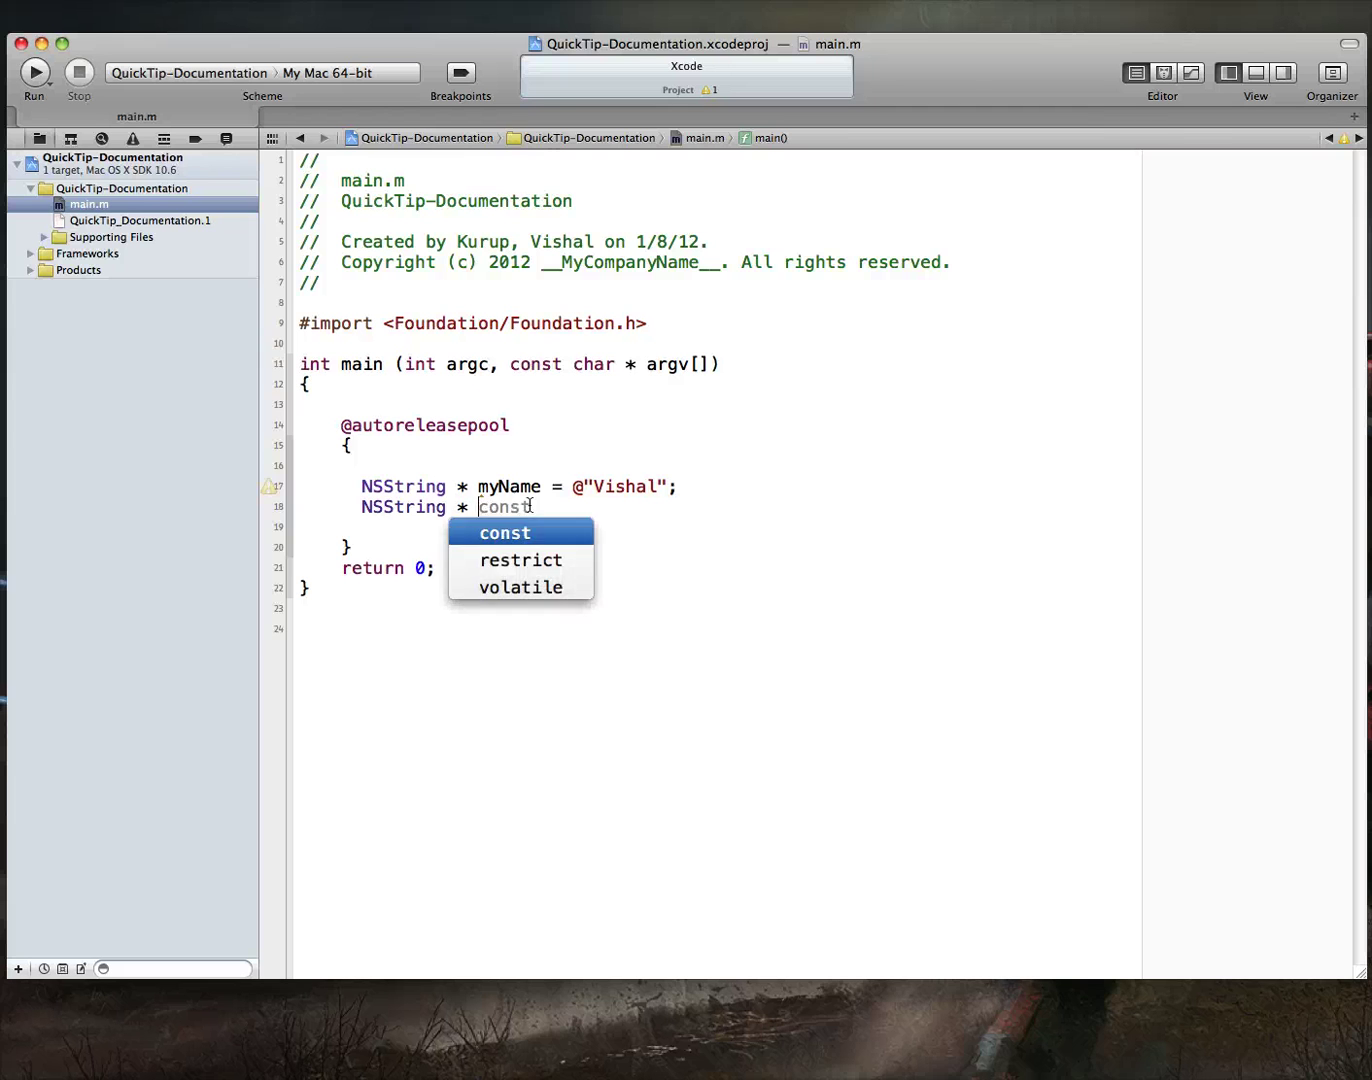
pyautogui.write('myNameUC = [')
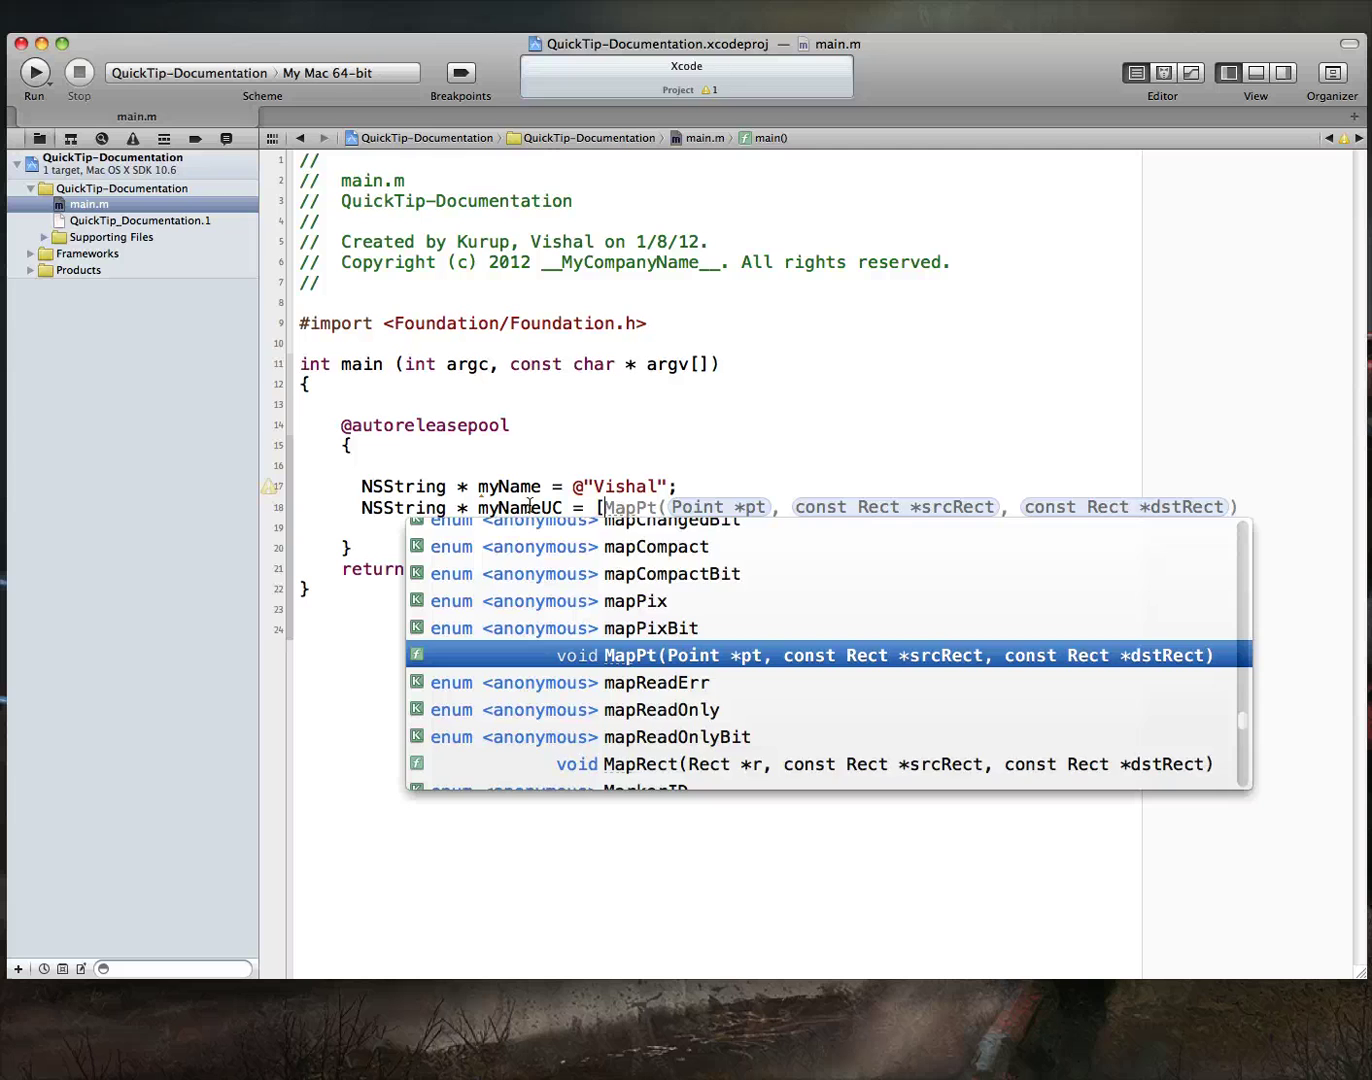
pyautogui.write('mn')
pyautogui.press('BackSpace')
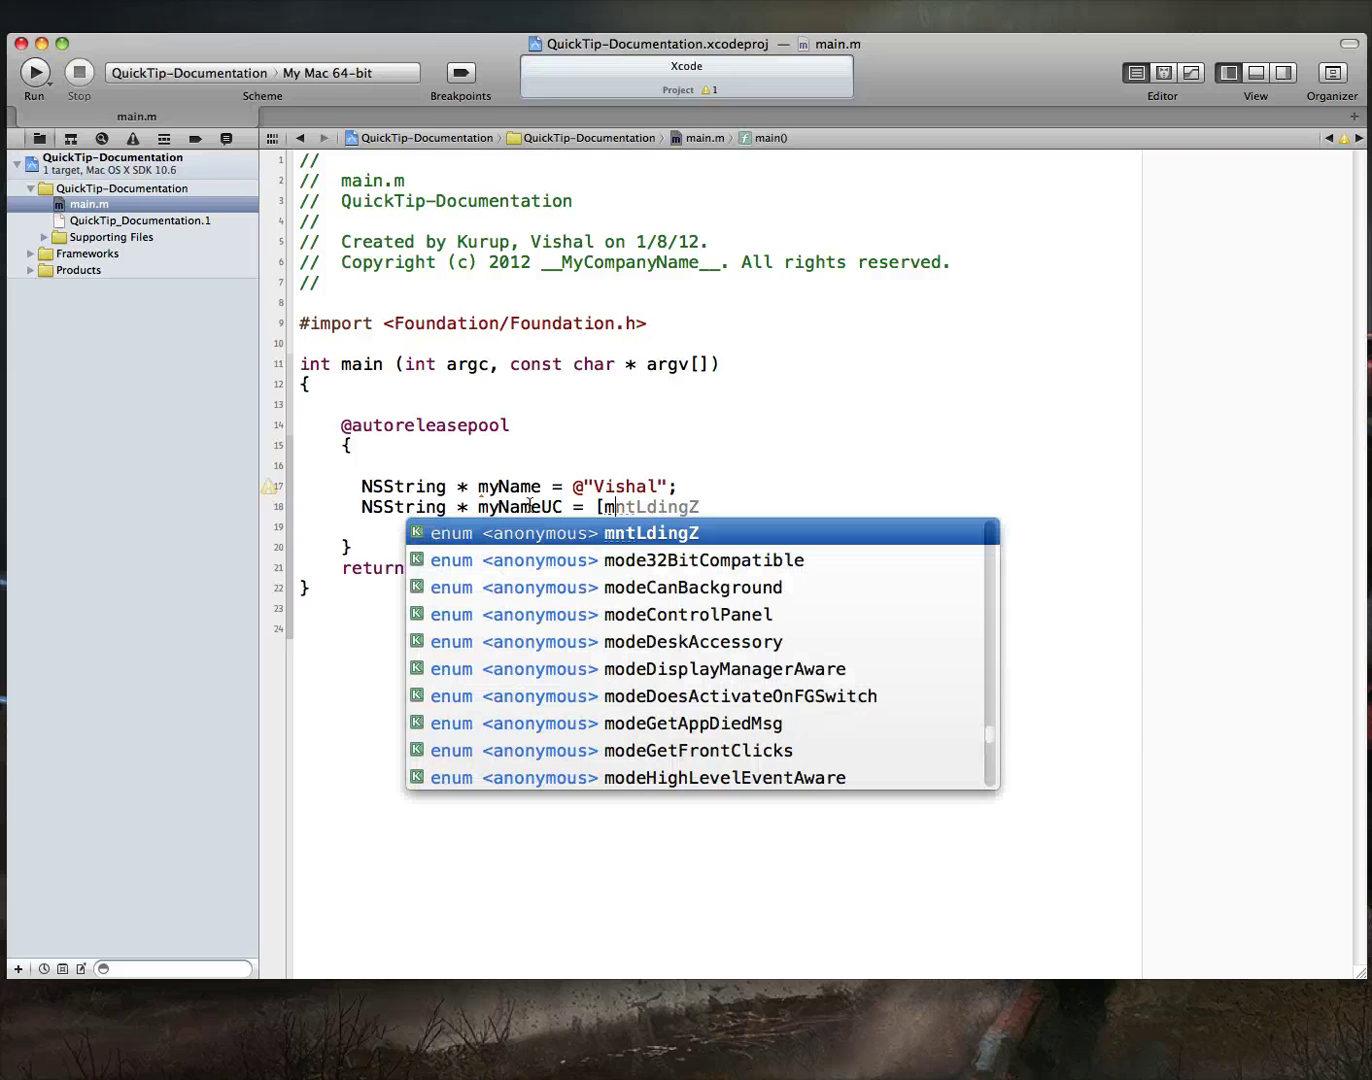
pyautogui.write('y')
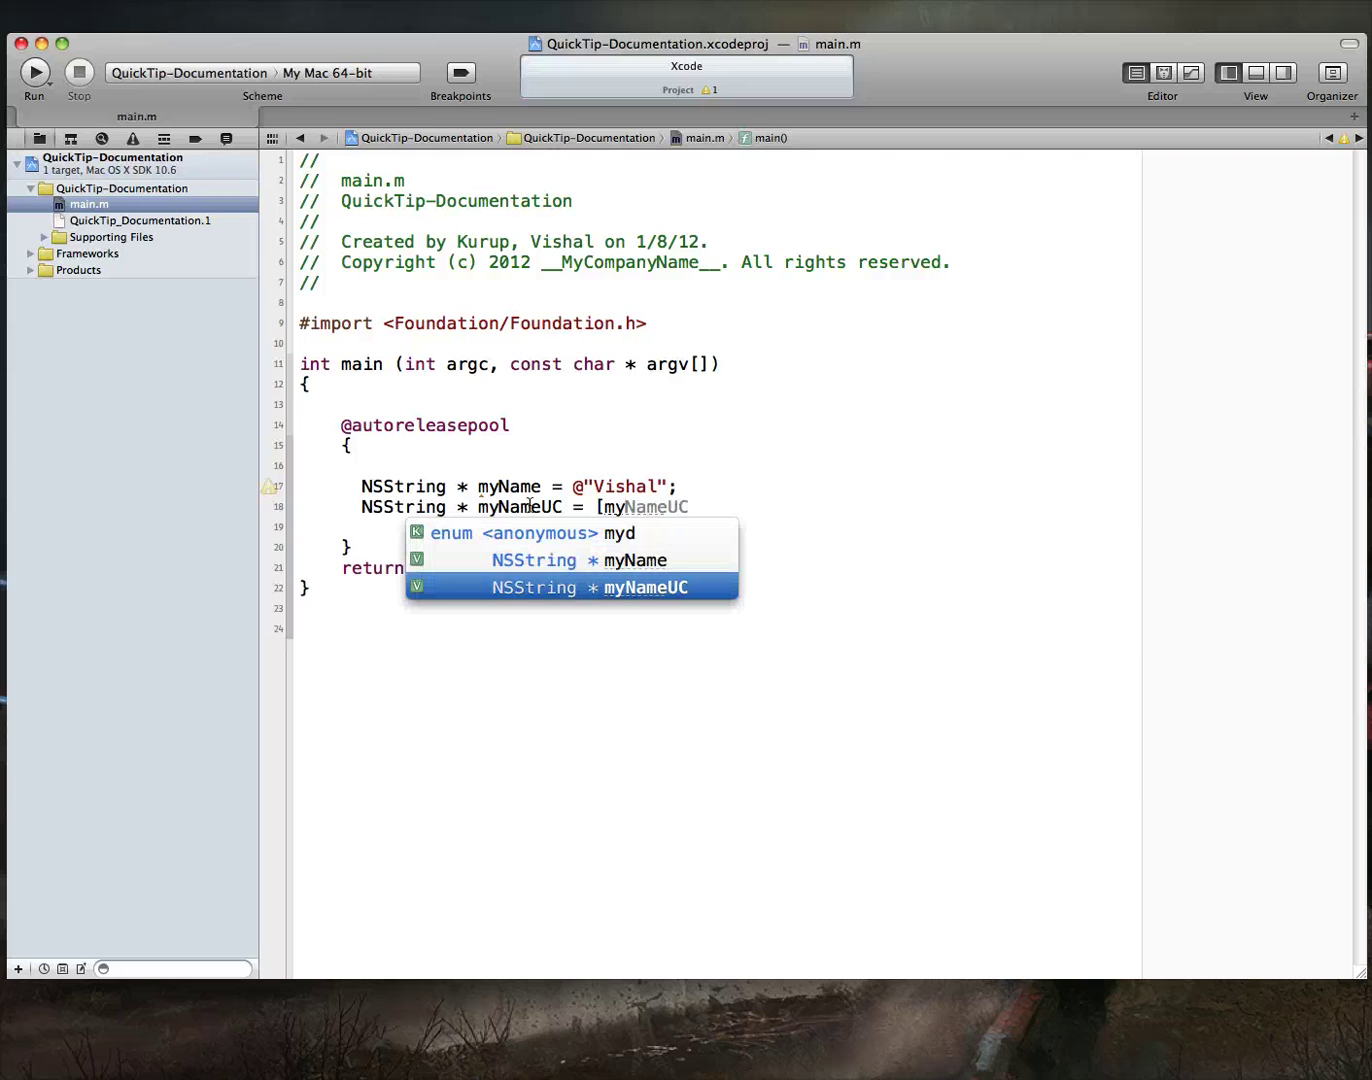
pyautogui.press('Up')
pyautogui.press('Return')
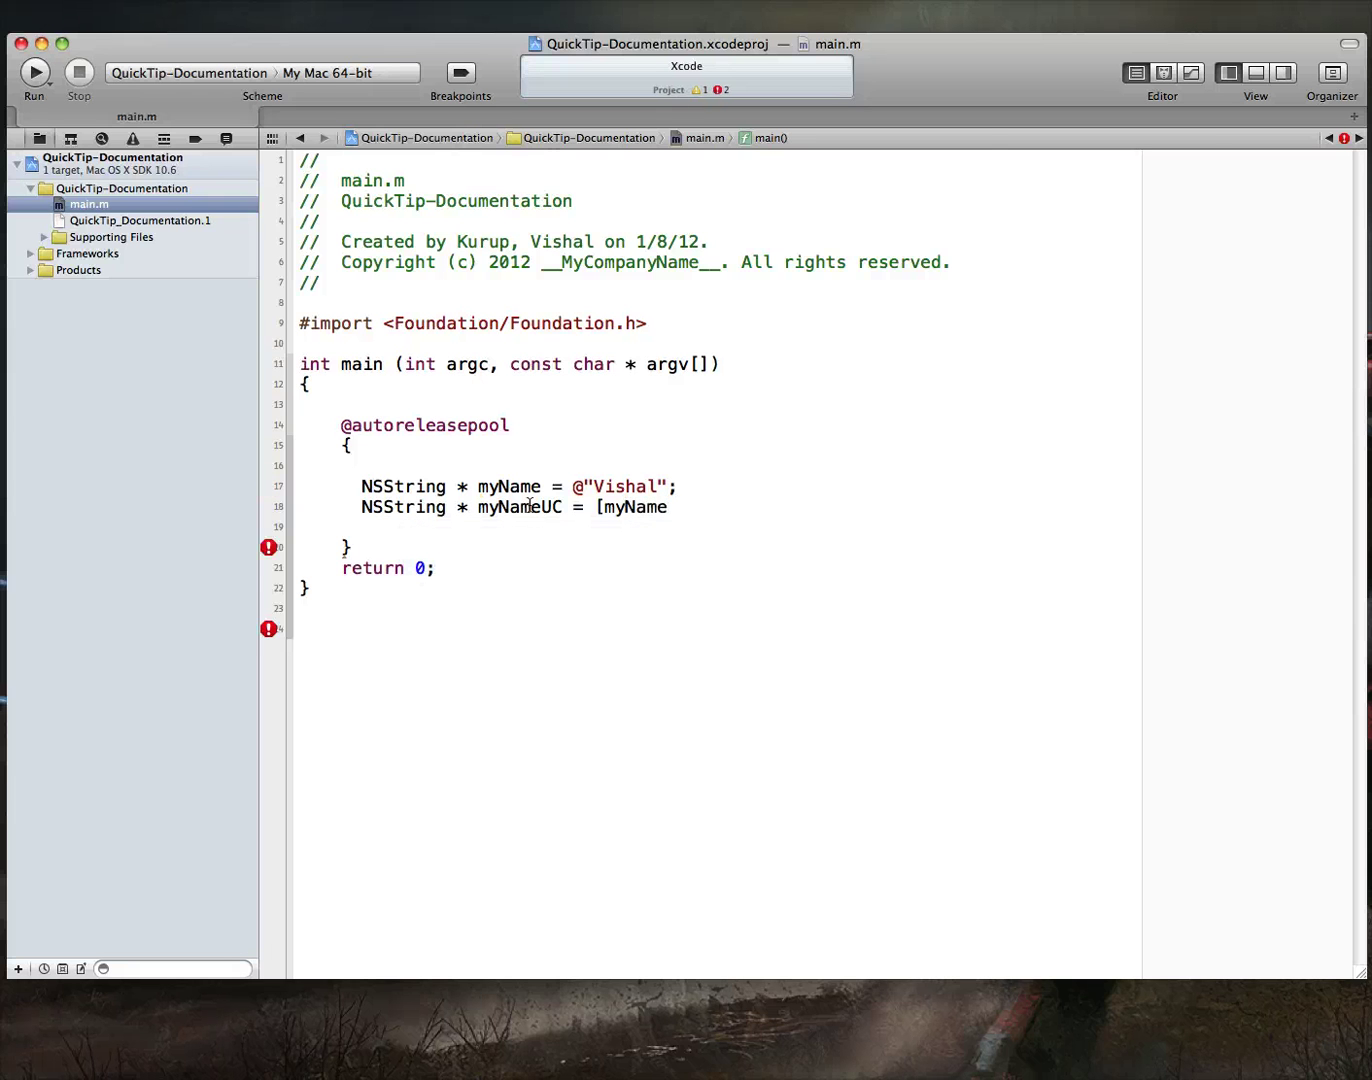
pyautogui.write('upp')
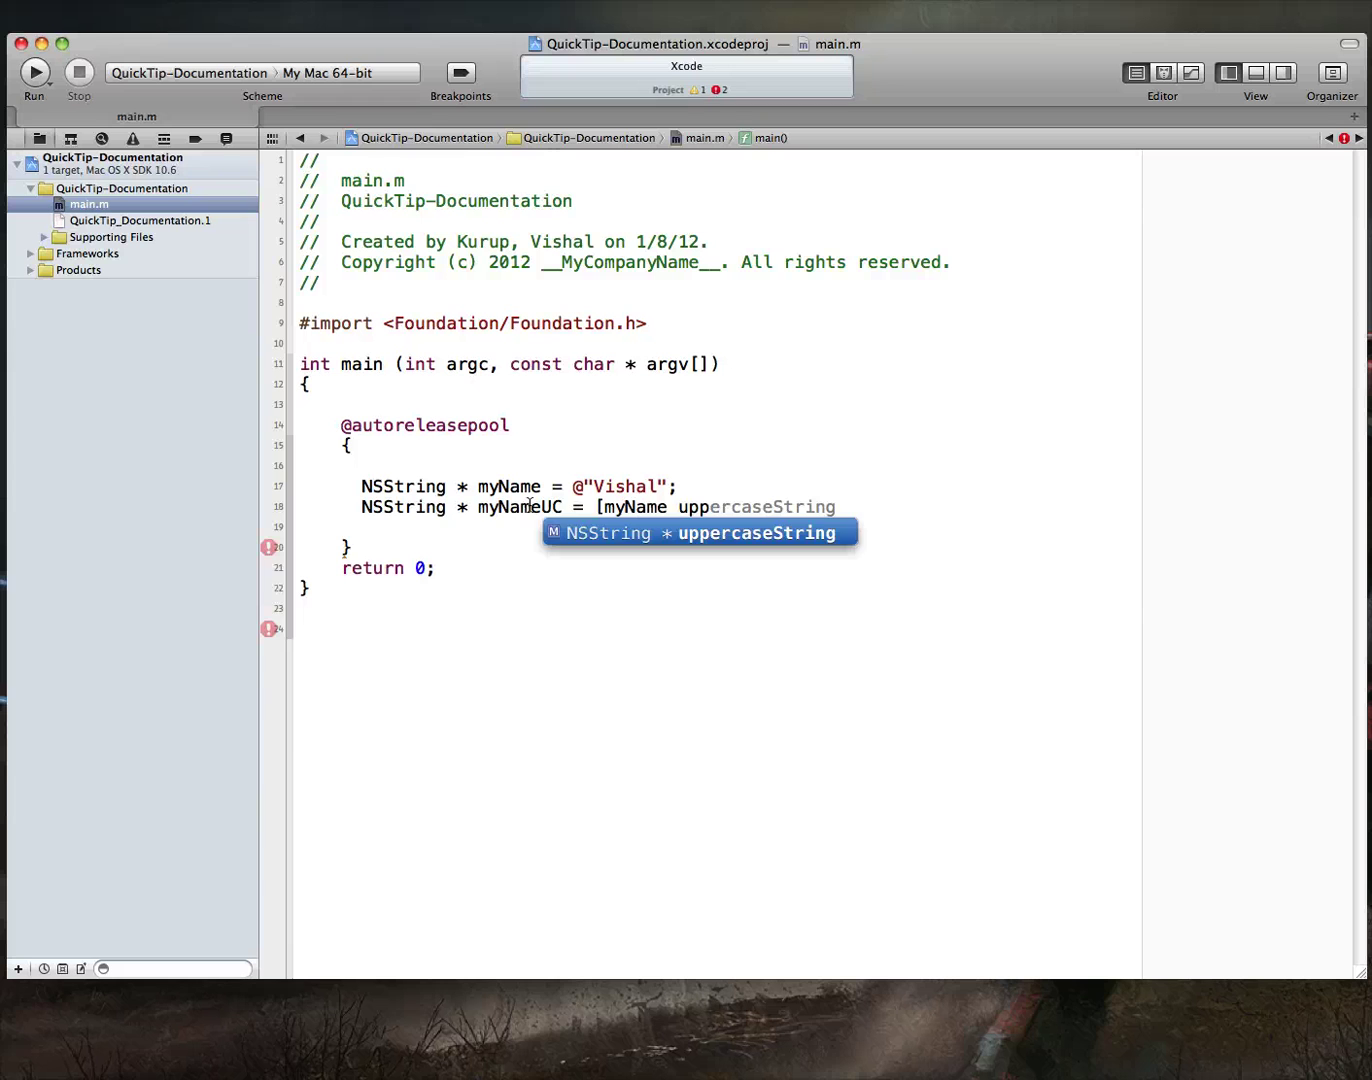
pyautogui.press('Return')
pyautogui.write('];')
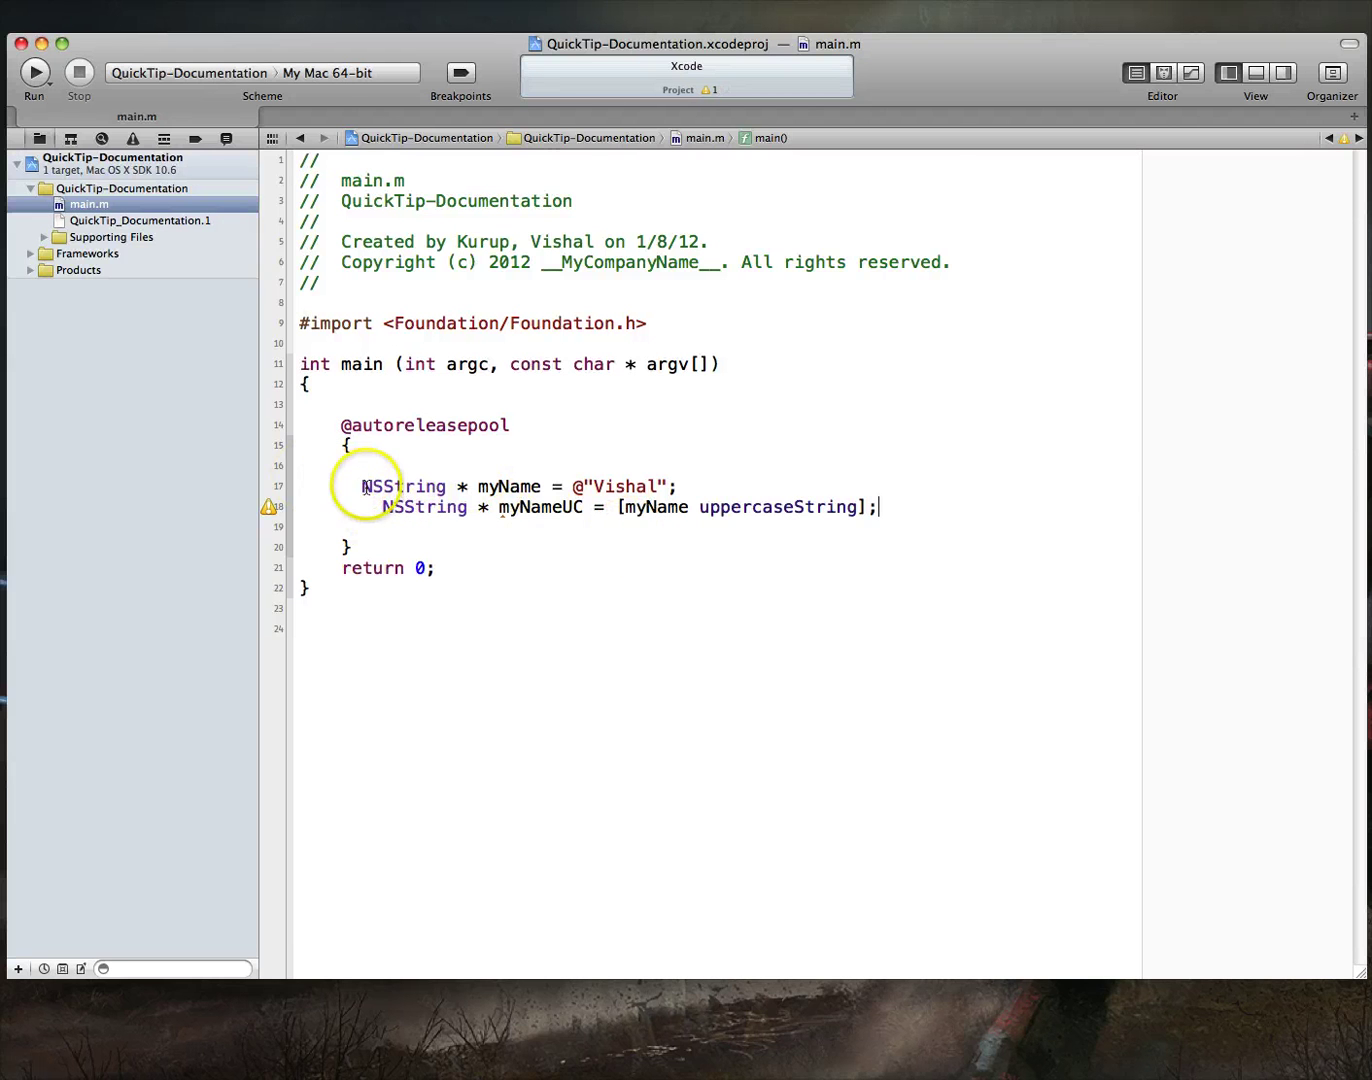
pyautogui.moveTo(362, 484)
pyautogui.mouseDown()
pyautogui.moveTo(902, 497)
pyautogui.moveTo(891, 510)
pyautogui.mouseUp()
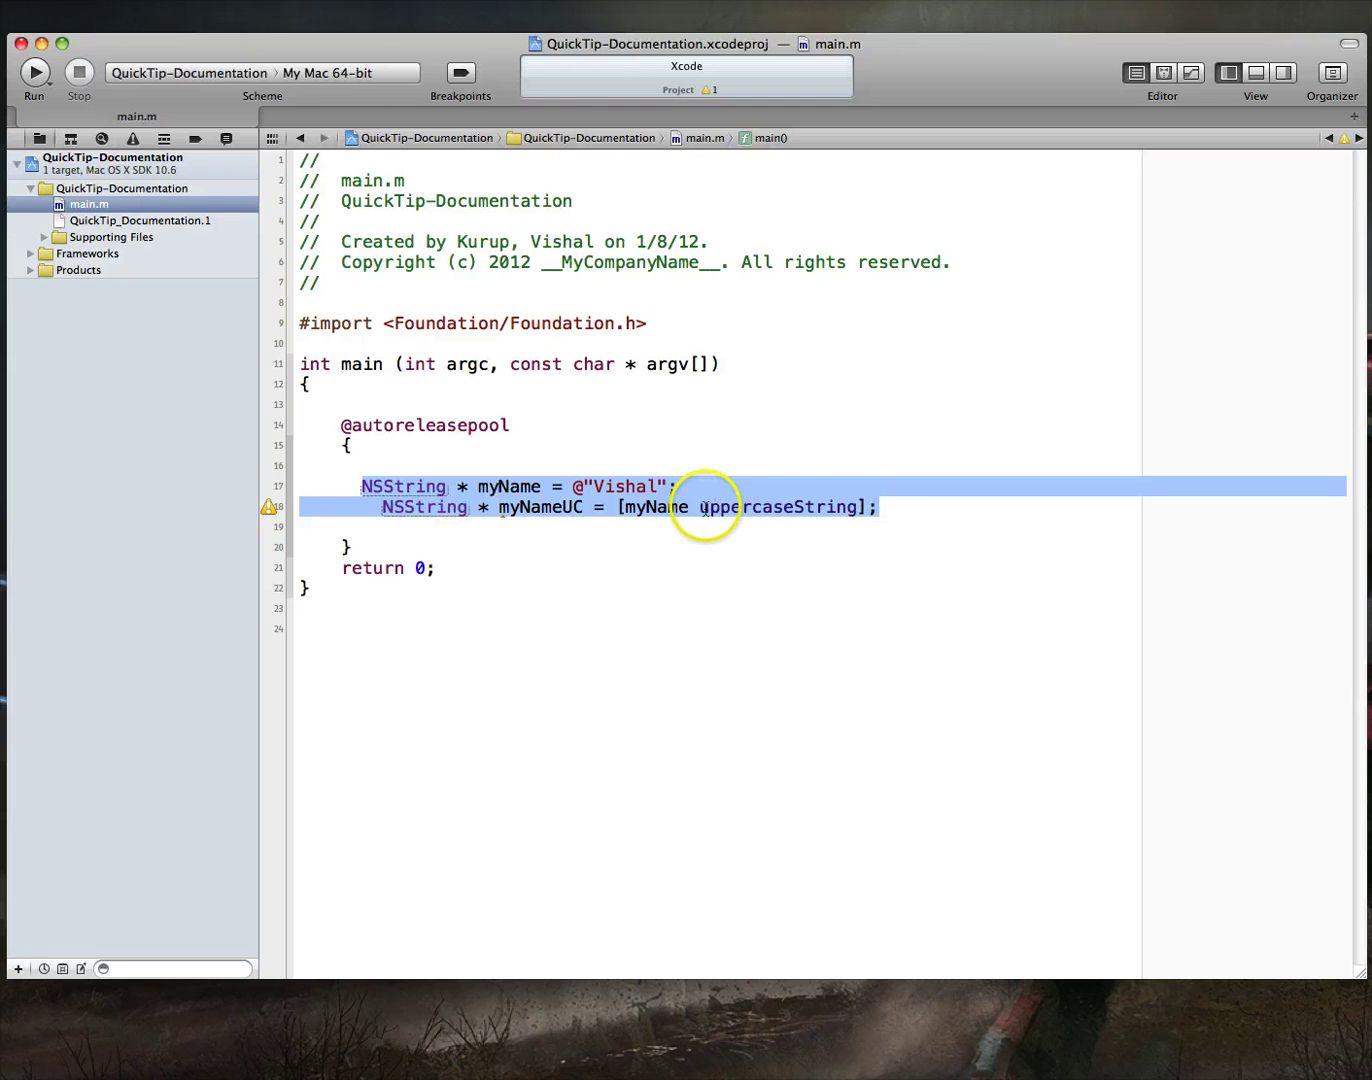
pyautogui.click(452, 541)
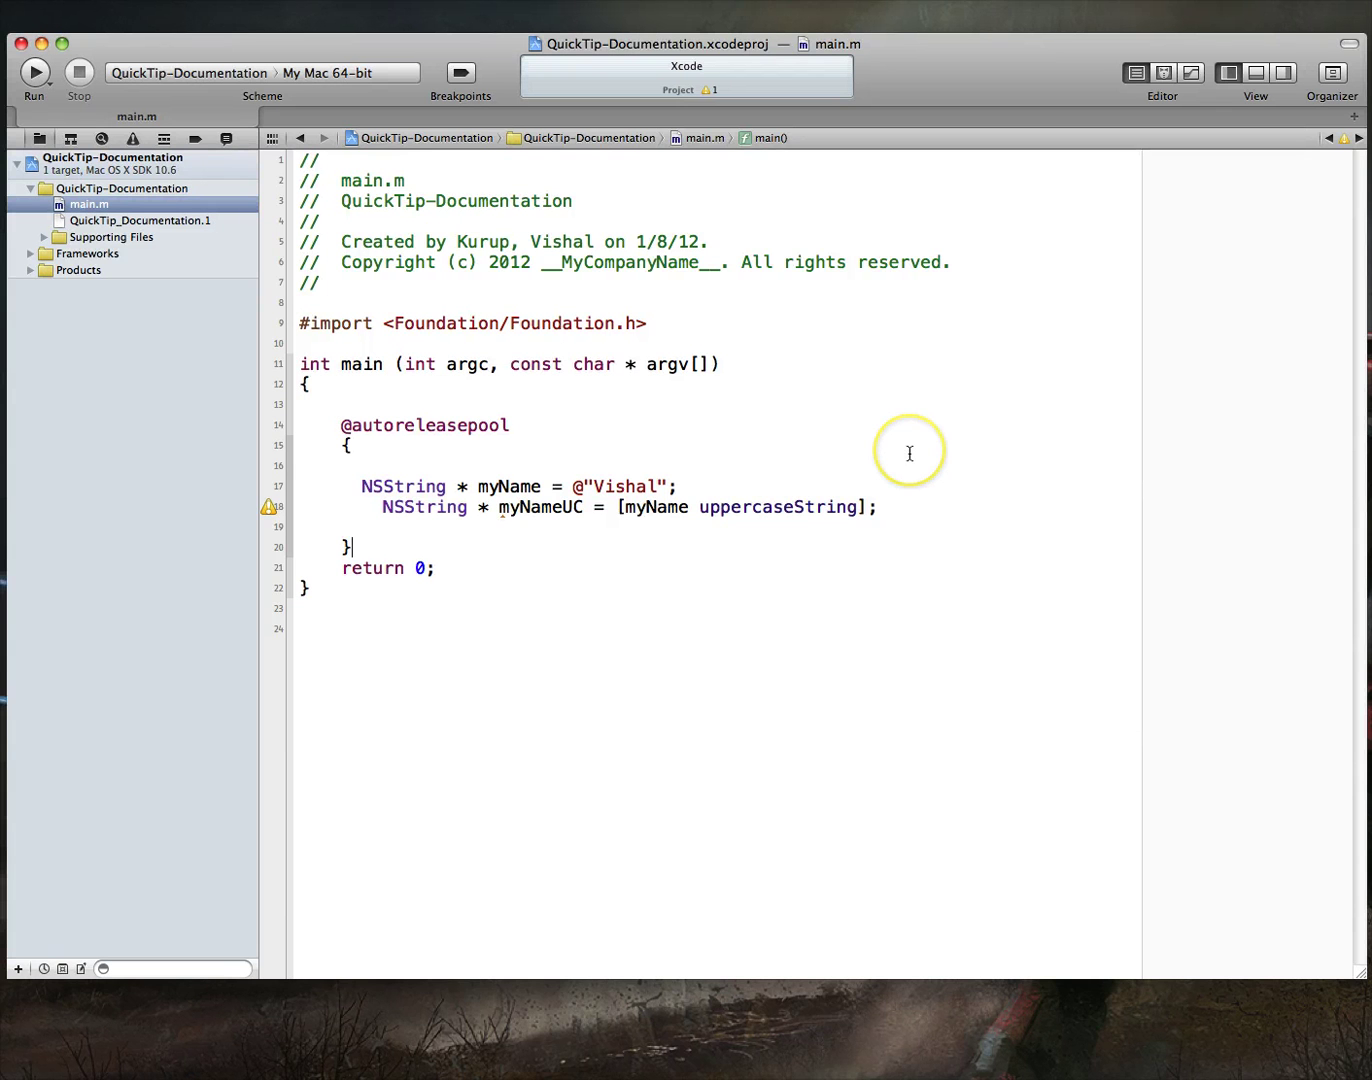
pyautogui.click(894, 509)
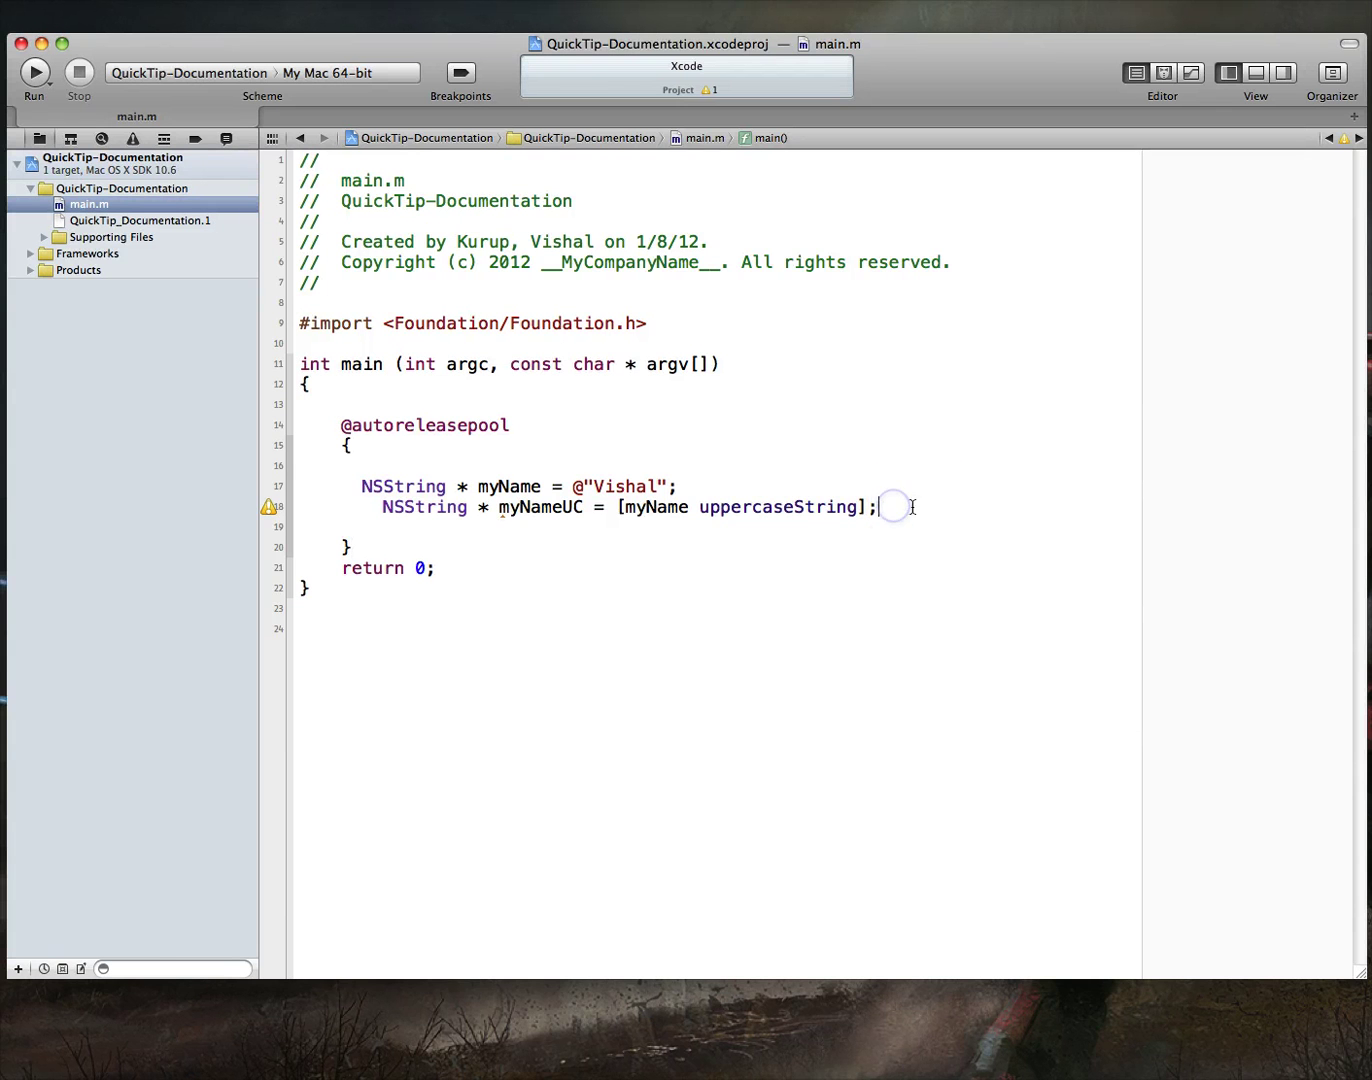